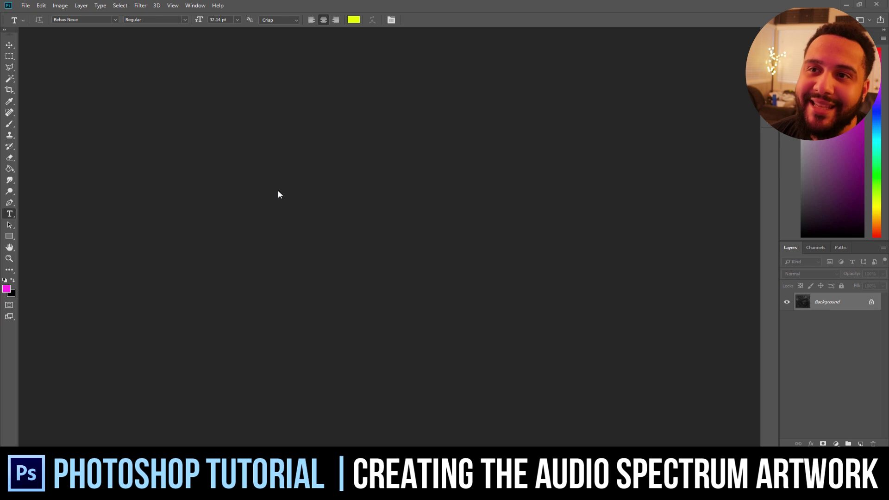
# Step: Create a blank white 1920 × 1080 px document, Untitled-1, with resolution 200 pixels/inch
pyautogui.click(26, 5)
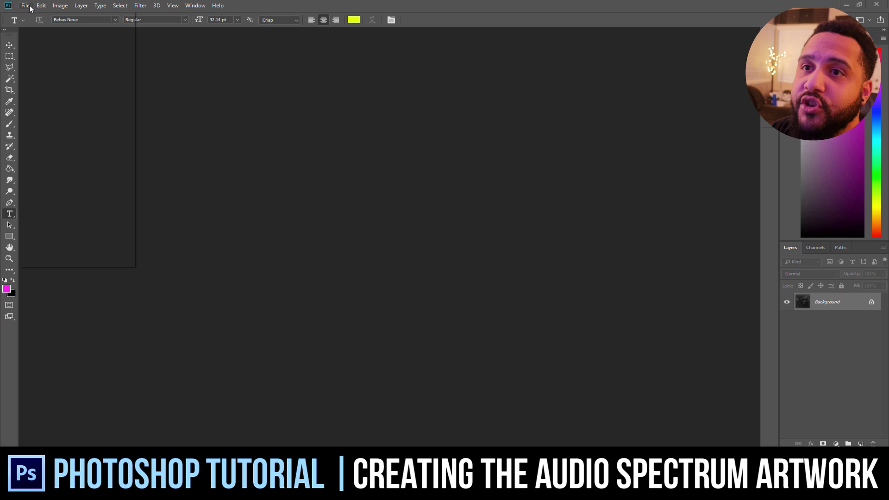
pyautogui.click(31, 15)
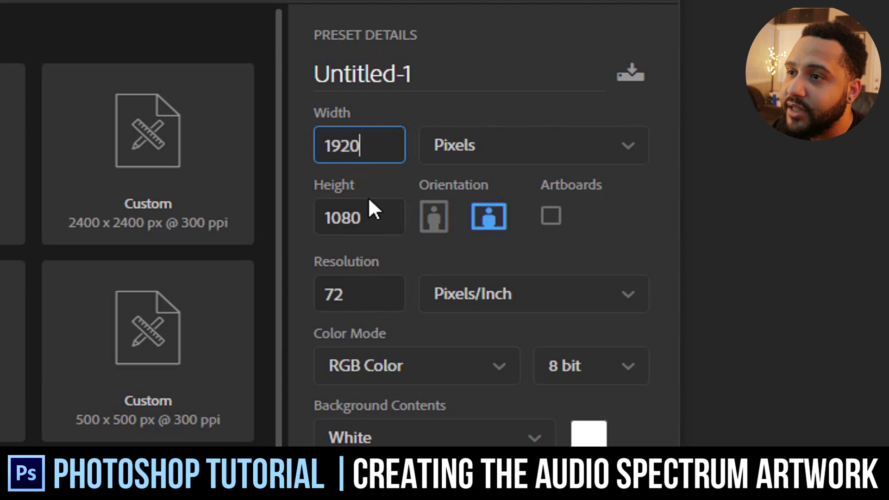
pyautogui.click(521, 179)
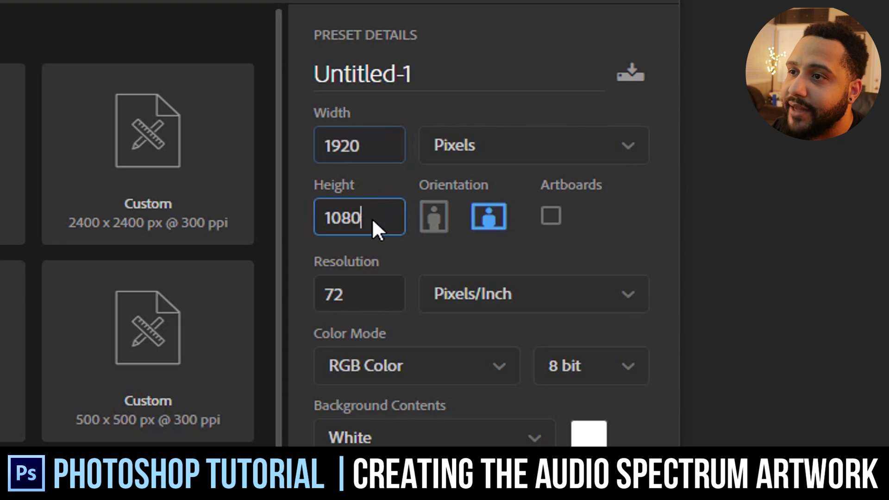
pyautogui.doubleClick(521, 179)
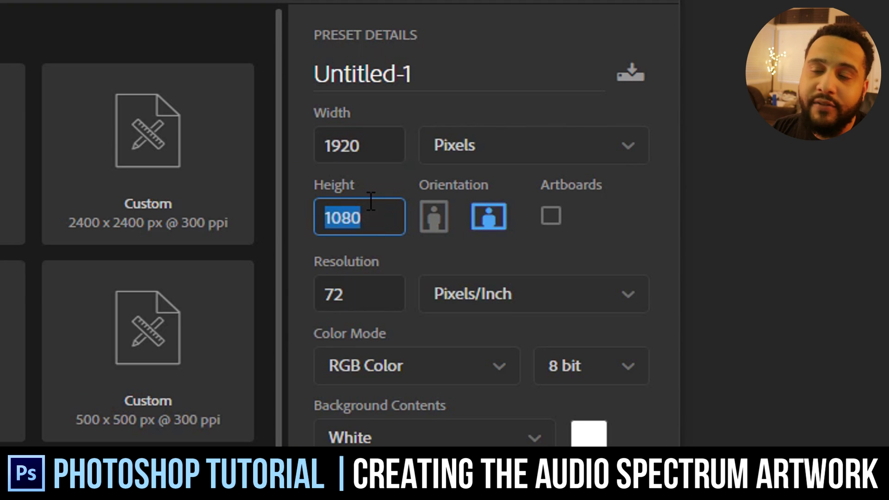
pyautogui.press('Tab')
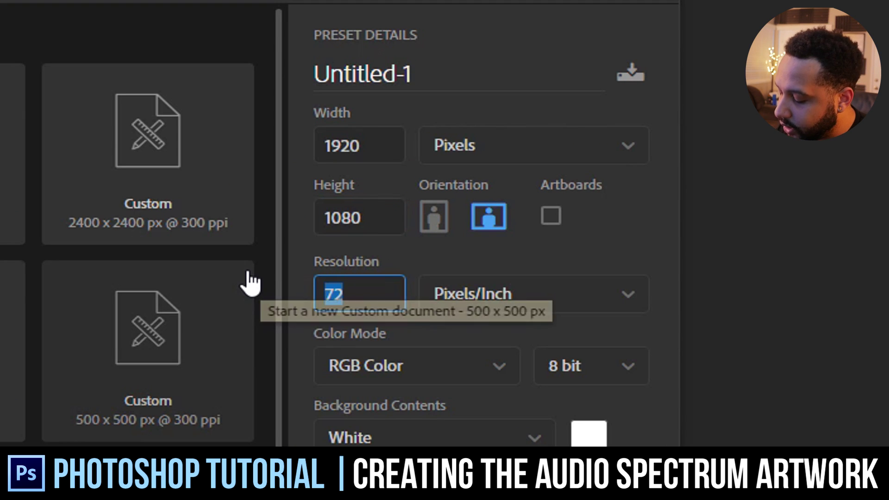
pyautogui.write('200')
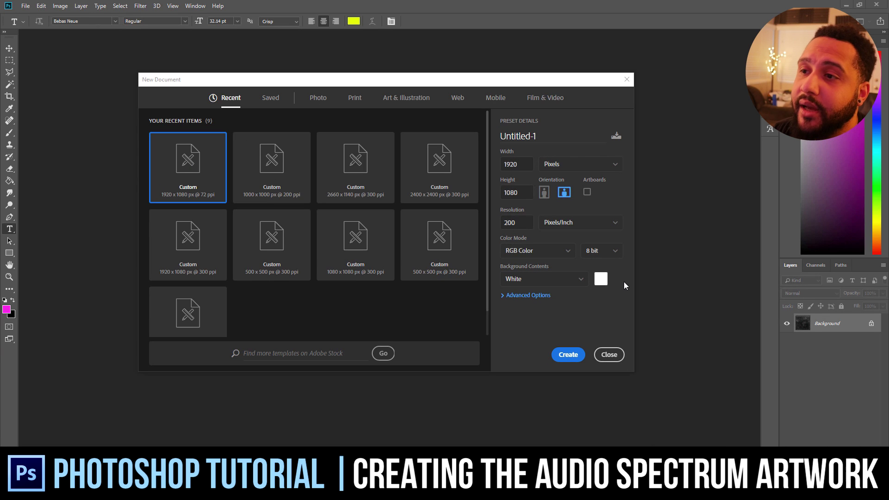
pyautogui.click(568, 355)
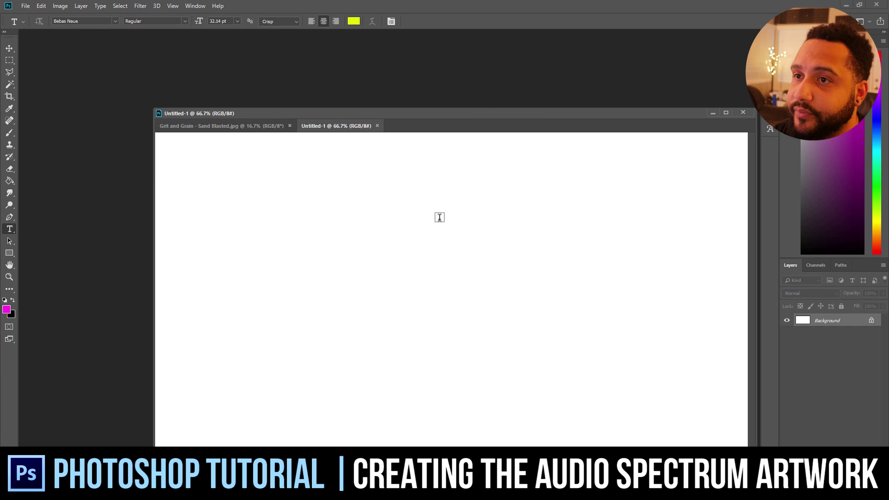
# Step: Dock Untitled-1 as a tab and open Killmonger HD Background.jpg from the Killmonger Art folder
pyautogui.click(9, 48)
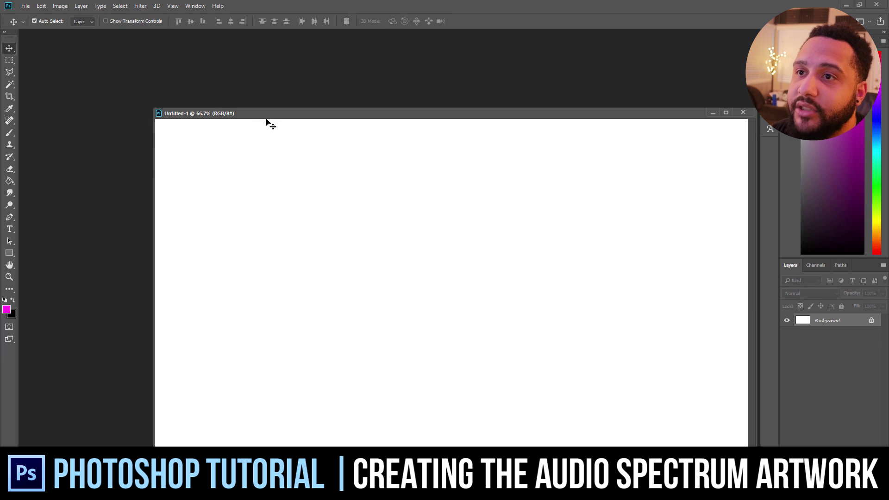
pyautogui.moveTo(266, 116); pyautogui.dragTo(250, 40)
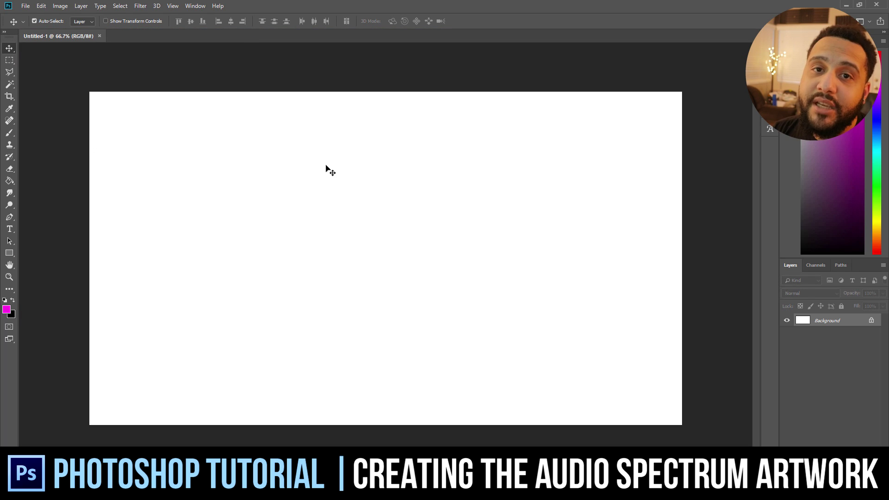
pyautogui.click(26, 6)
pyautogui.click(29, 23)
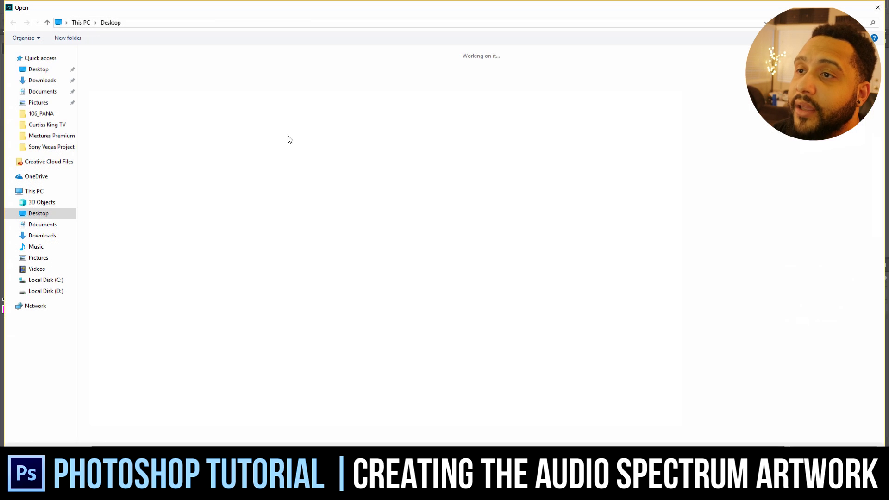
pyautogui.click(126, 22)
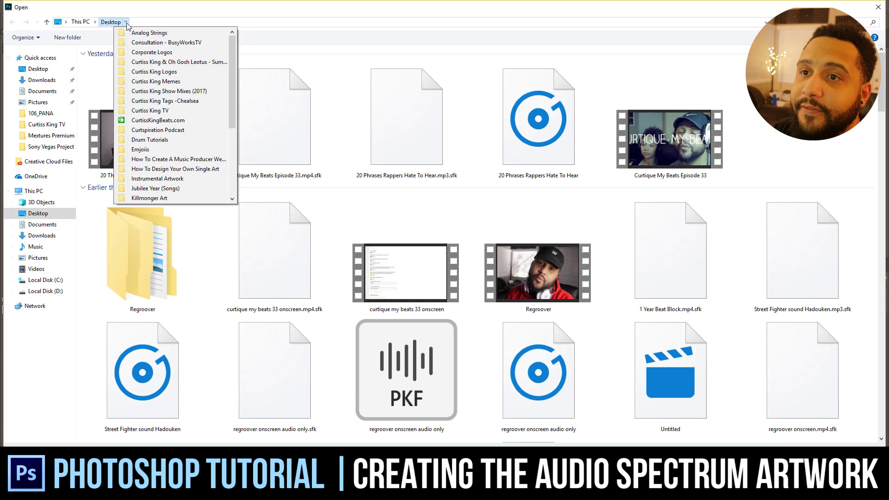
pyautogui.scroll(-1, 166, 160)
pyautogui.click(167, 171)
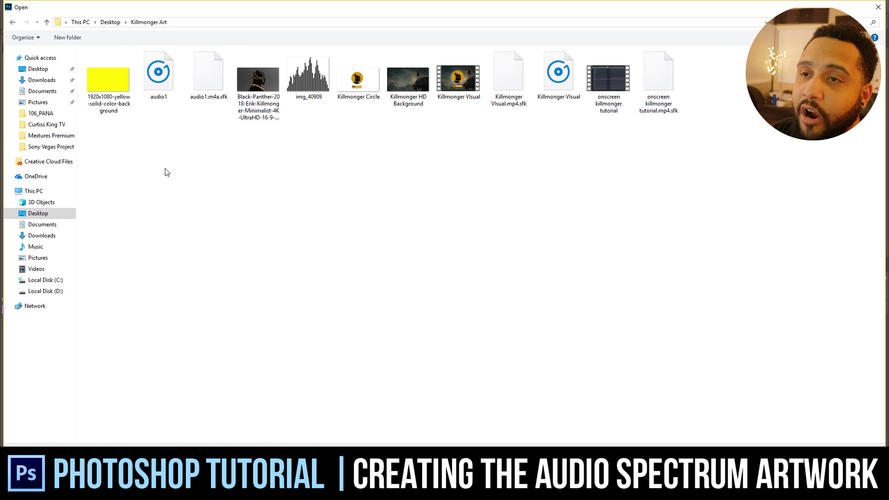
pyautogui.click(406, 89)
pyautogui.doubleClick(409, 79)
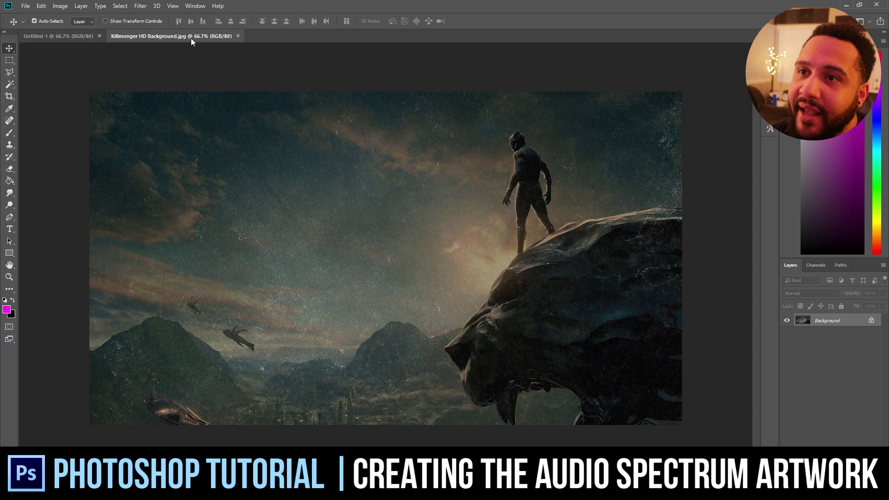
# Step: Copy the background image into Untitled-1 as Layer 1, close the original, and centre it over the canvas
pyautogui.moveTo(188, 39); pyautogui.dragTo(375, 90)
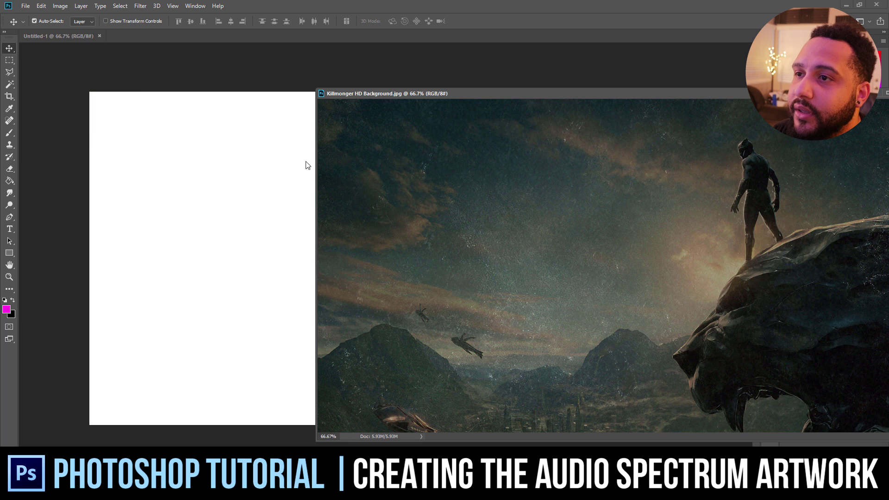
pyautogui.moveTo(521, 196); pyautogui.dragTo(236, 185)
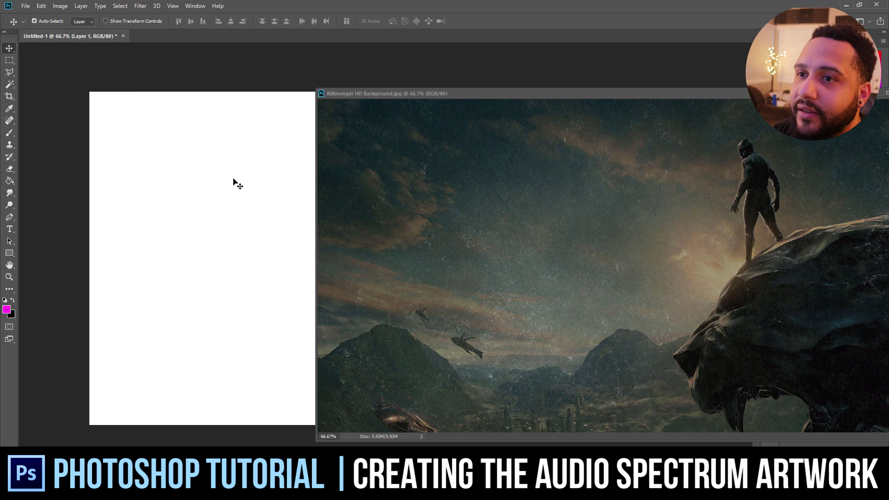
pyautogui.moveTo(589, 94); pyautogui.dragTo(348, 90)
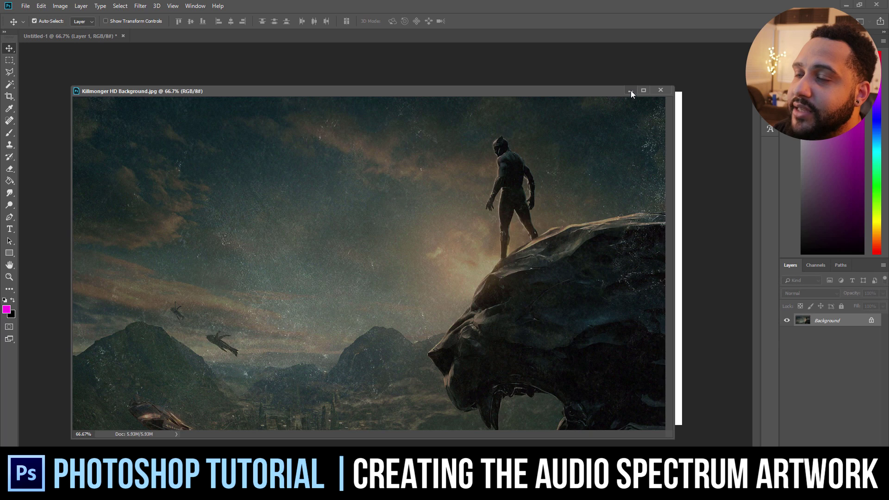
pyautogui.click(631, 91)
pyautogui.hotkey('ctrl', 't')
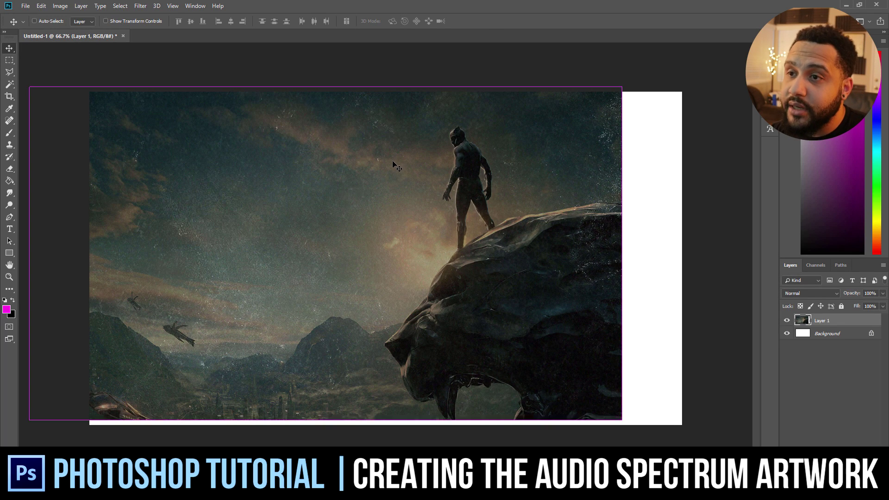
pyautogui.moveTo(386, 246); pyautogui.dragTo(445, 251)
pyautogui.press('Return')
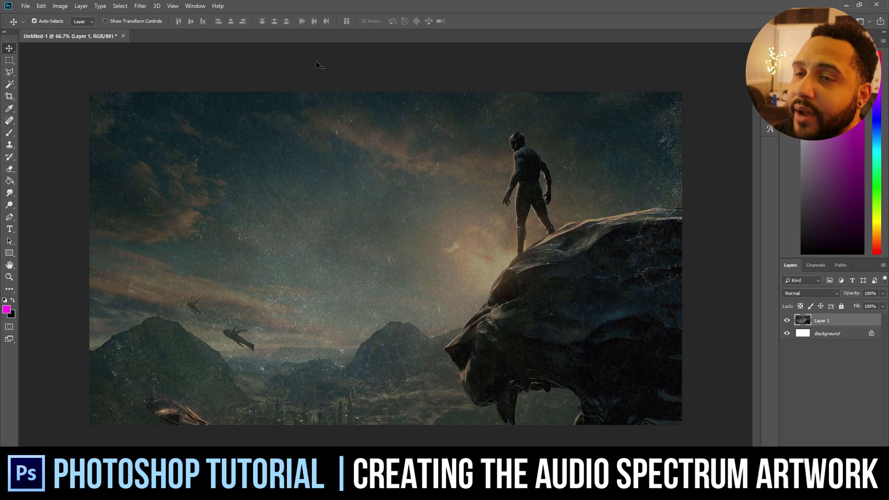
# Step: Open Black-Panther-2018-Erik-Killmonger-Minimalist-4K-UltraHD-16-9-Widescreen-3840x2160.jpg from the Killmonger Art folder
pyautogui.click(26, 6)
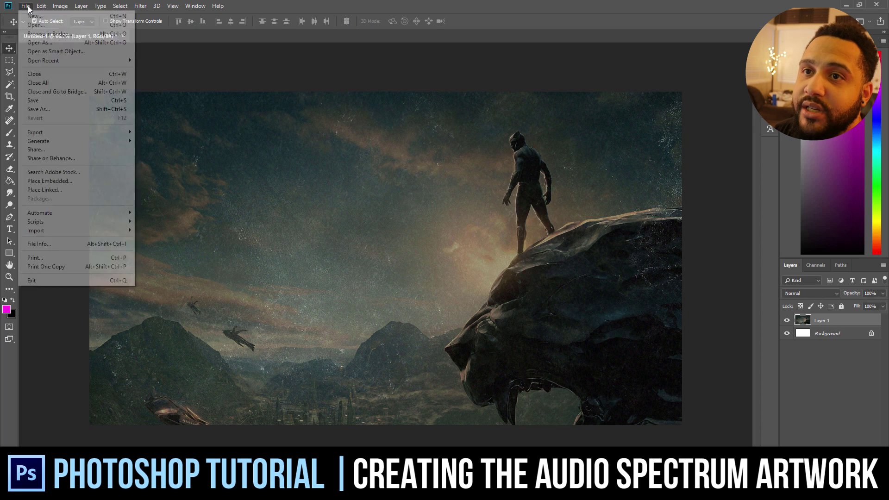
pyautogui.click(46, 25)
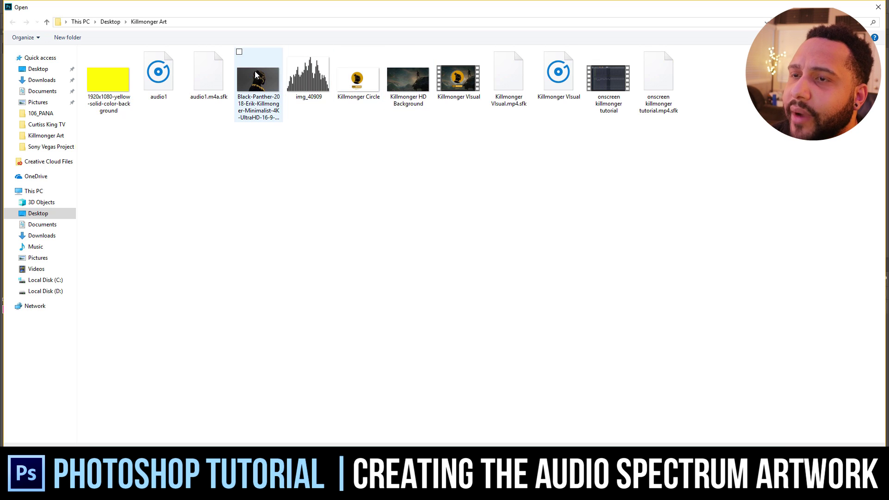
pyautogui.doubleClick(260, 86)
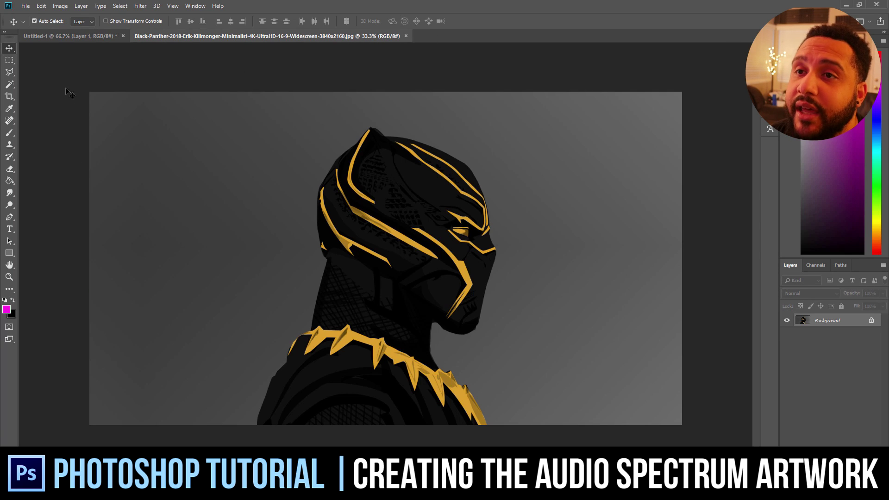
# Step: In Image Size, set the helmet artwork to 200 pixels/inch and 900 px wide, giving 900 × 506 px
pyautogui.click(60, 6)
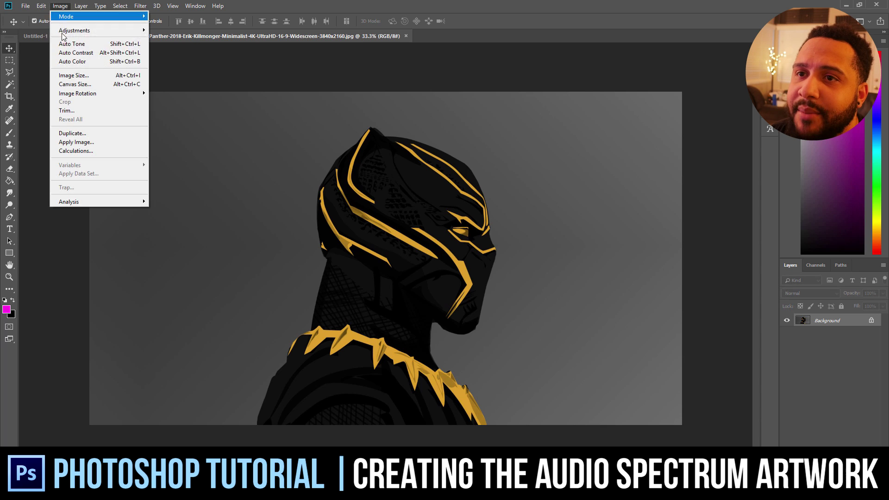
pyautogui.click(73, 77)
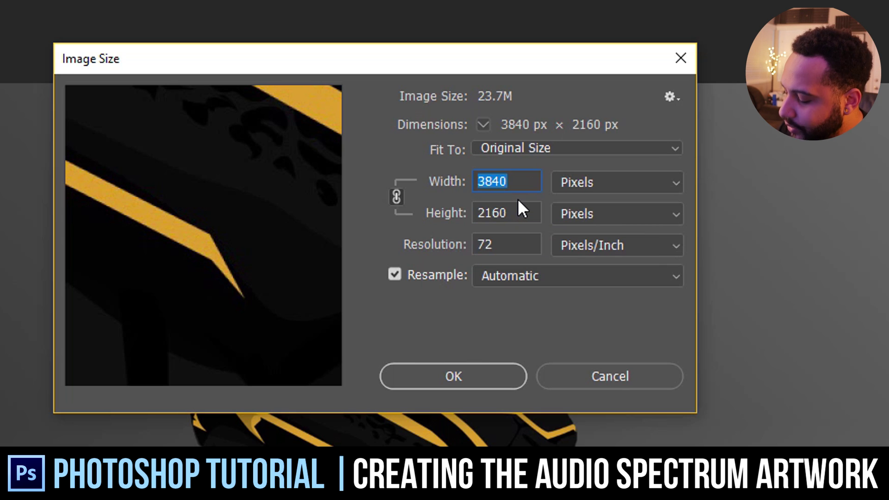
pyautogui.moveTo(522, 245); pyautogui.dragTo(370, 229)
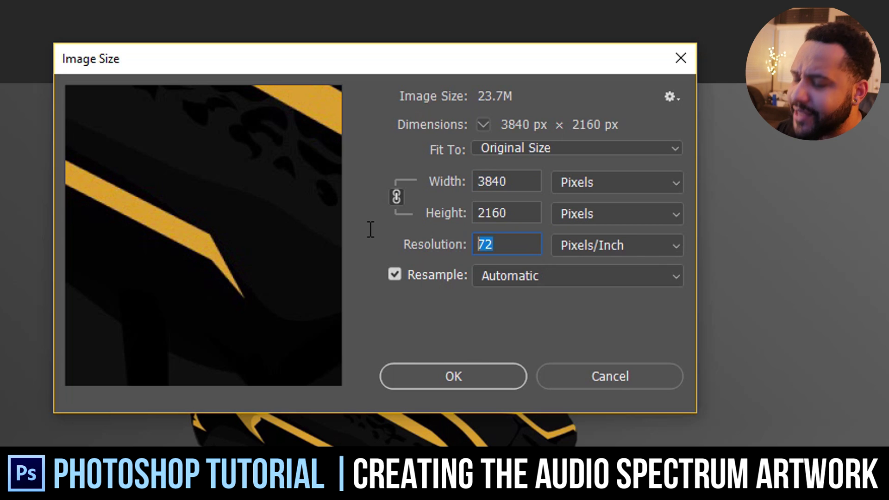
pyautogui.write('200')
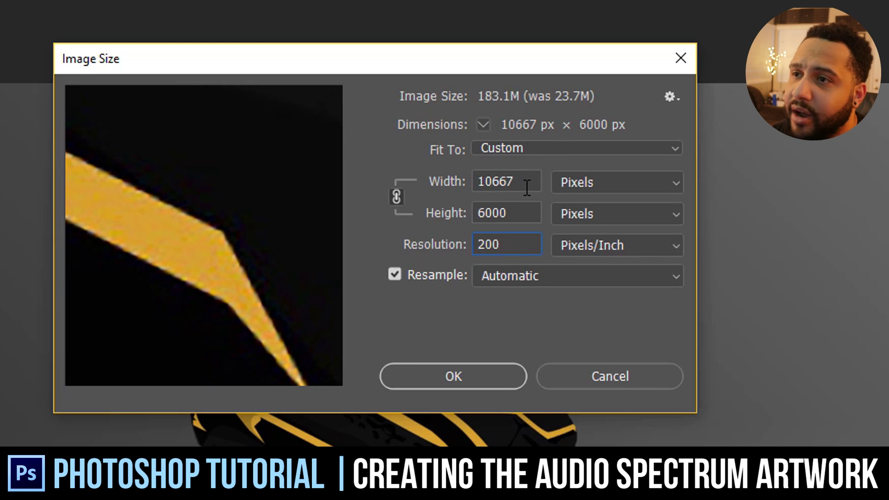
pyautogui.moveTo(527, 188); pyautogui.dragTo(261, 158)
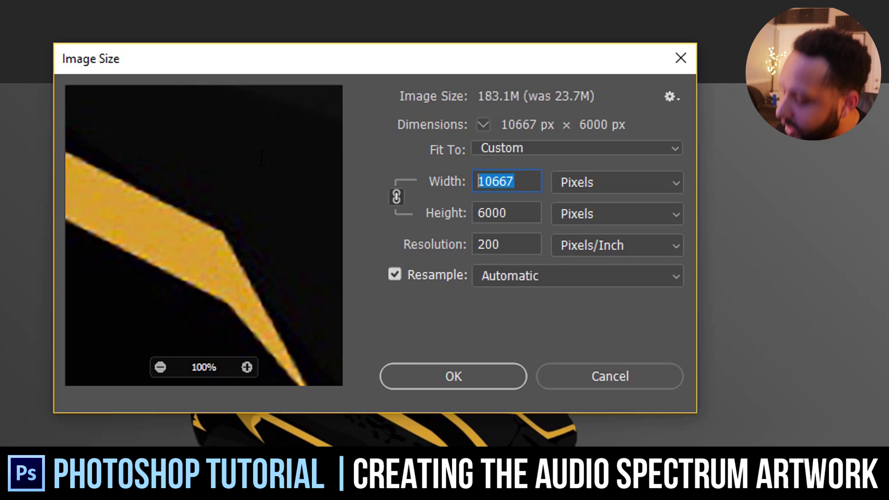
pyautogui.write('900')
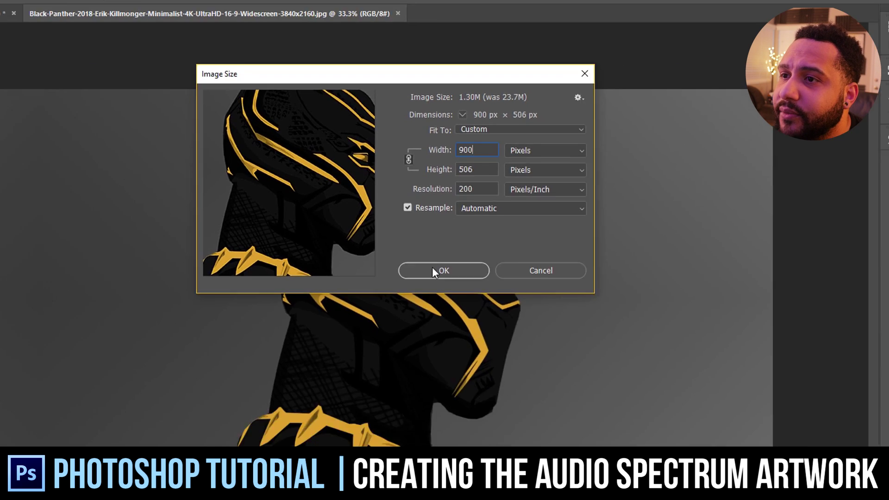
# Step: Apply the 900 × 506 px resize, zoom in to 200%, and switch to the Magic Eraser Tool
pyautogui.click(436, 375)
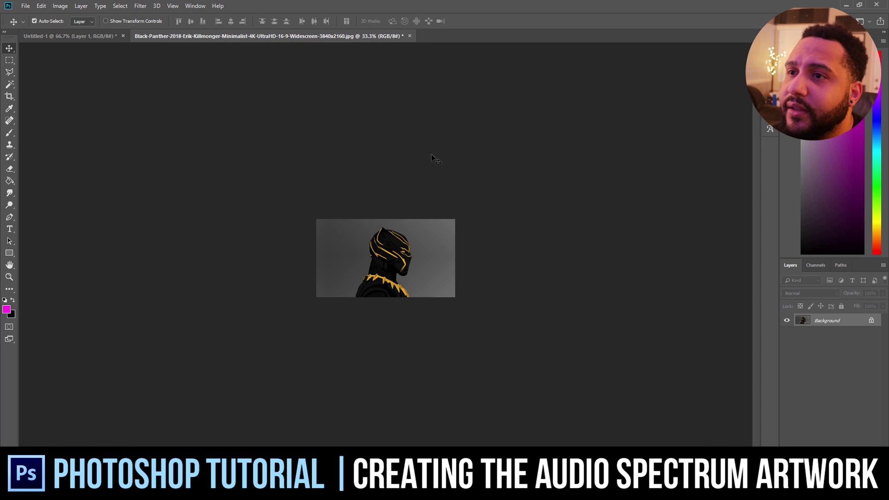
pyautogui.hotkey('ctrl', '+')
pyautogui.hotkey('ctrl', '+')
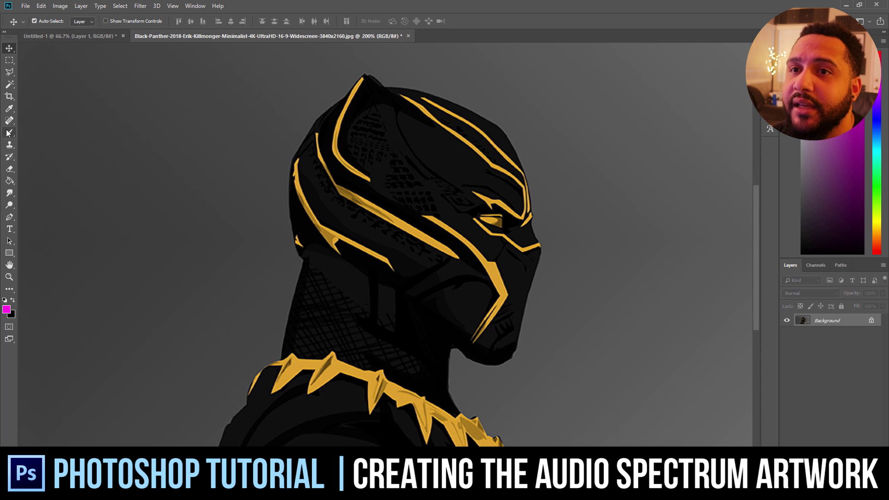
pyautogui.click(10, 169)
pyautogui.rightClick(9, 170)
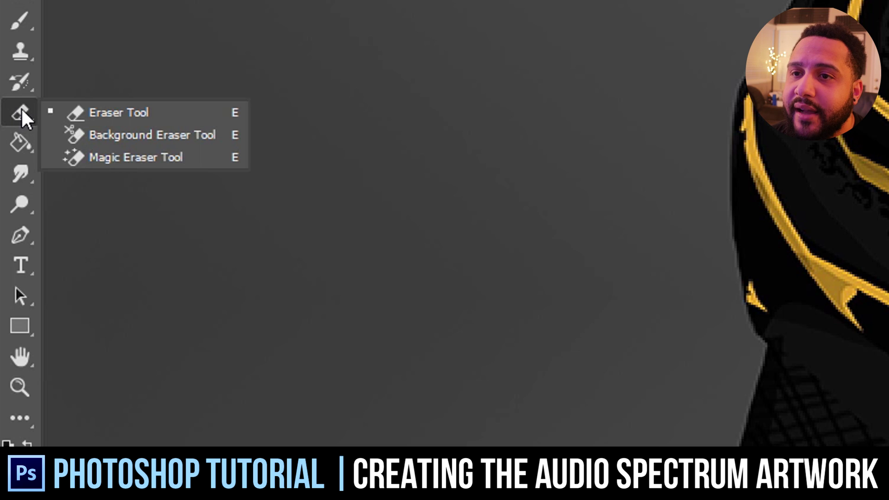
pyautogui.click(115, 158)
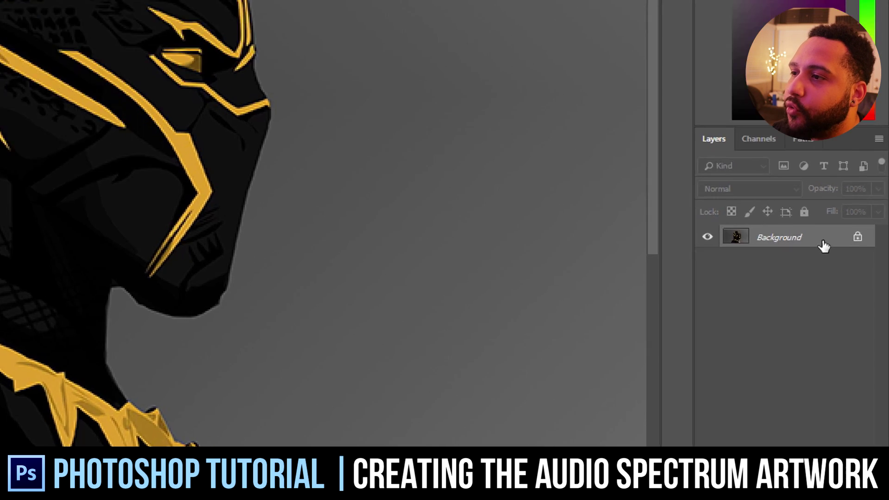
# Step: Duplicate the Background layer and hide the original
pyautogui.rightClick(801, 323)
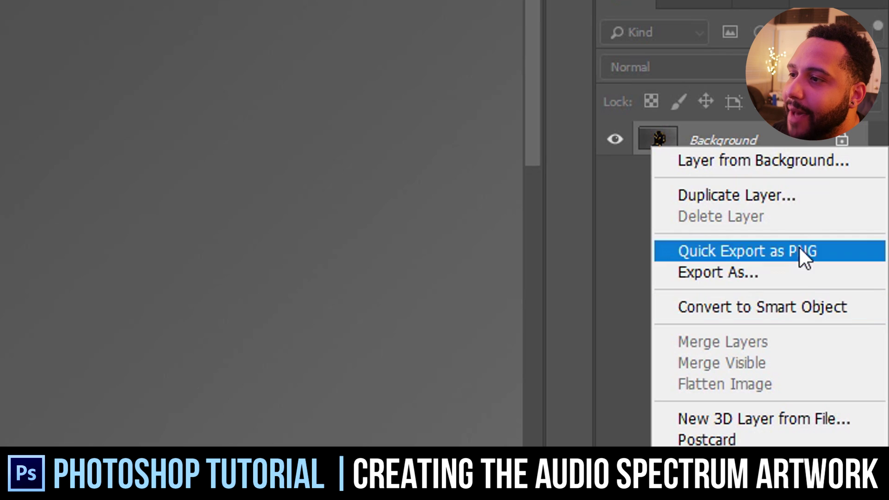
pyautogui.click(796, 193)
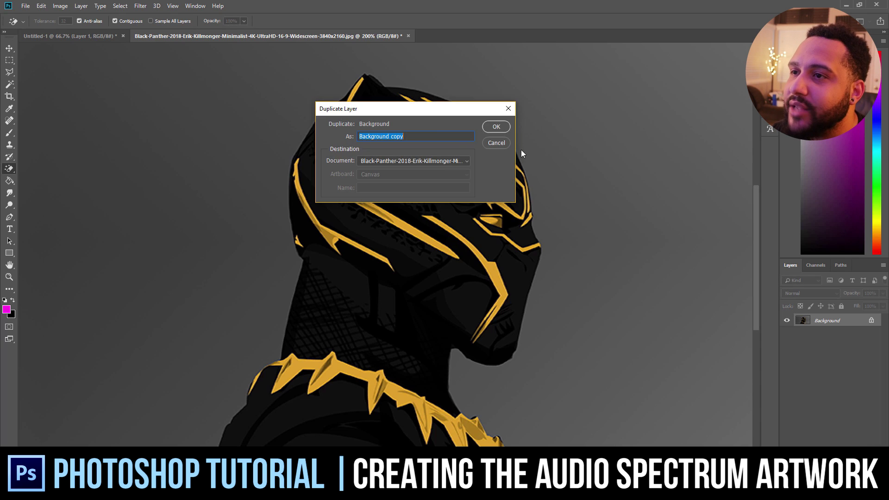
pyautogui.click(496, 126)
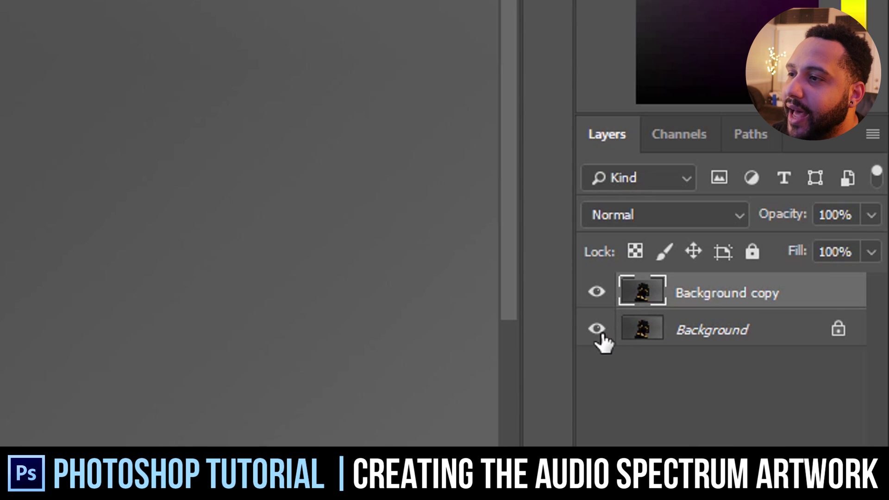
pyautogui.click(598, 331)
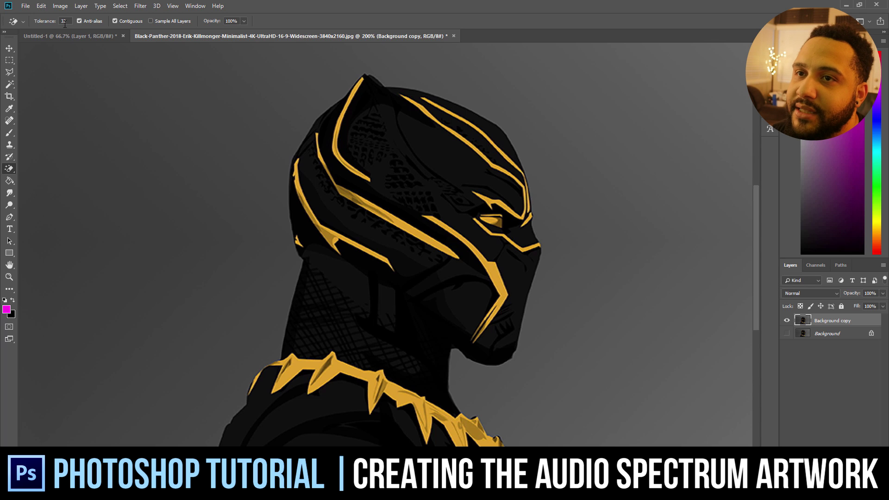
# Step: Erase the grey backdrop around the helmet, including the lower-right and upper-right patches
pyautogui.click(229, 154)
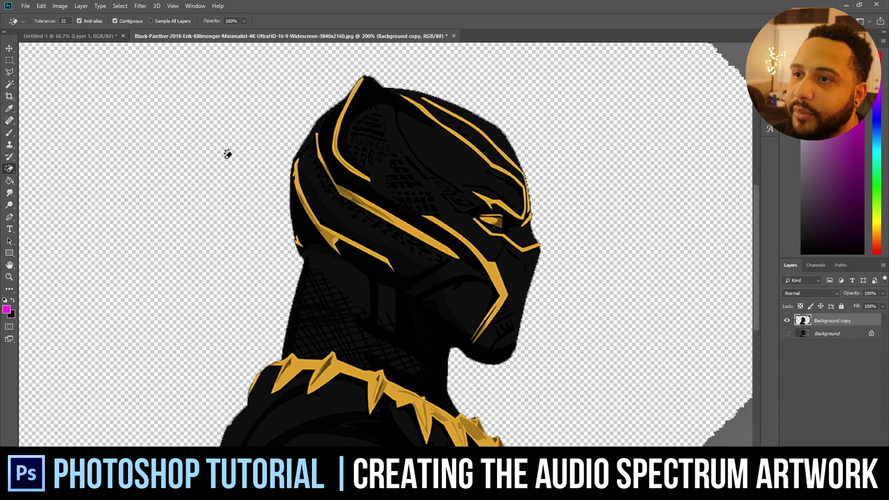
pyautogui.click(736, 437)
pyautogui.click(741, 71)
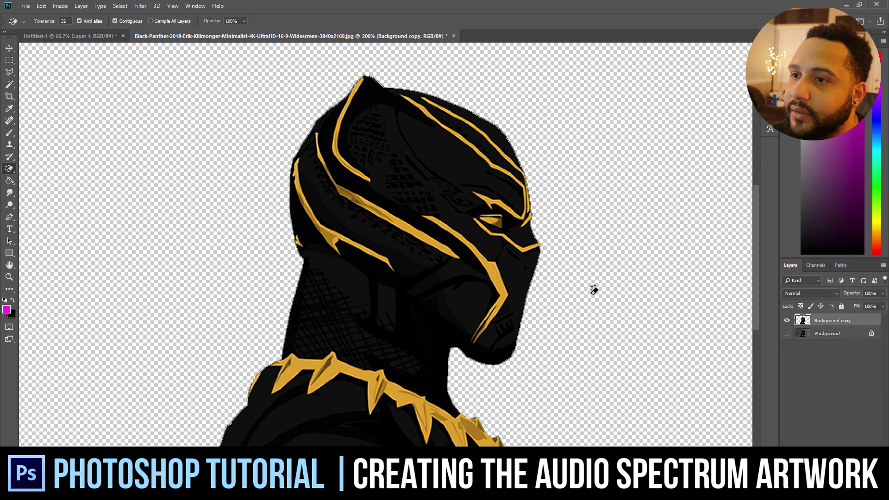
pyautogui.scroll(2, 593, 290)
# Step: Copy the cut-out helmet layer into the Untitled-1 landscape document and close the helmet document
pyautogui.click(9, 48)
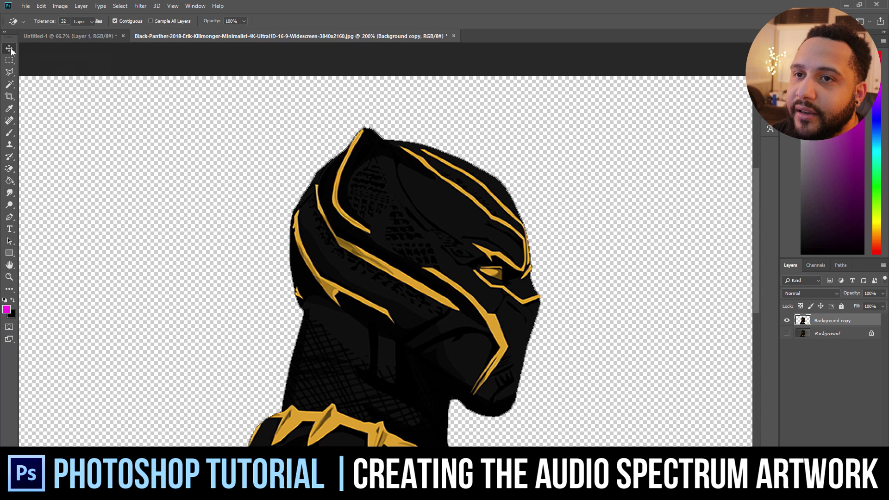
pyautogui.click(223, 37)
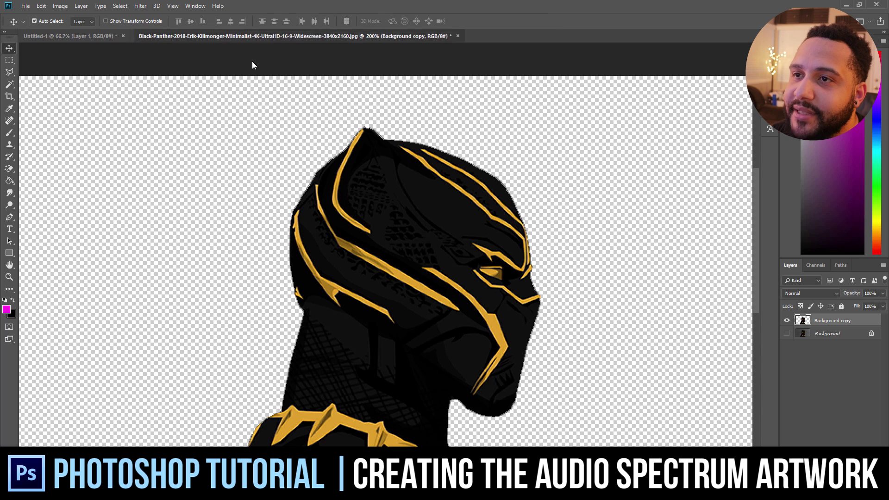
pyautogui.moveTo(252, 65); pyautogui.dragTo(475, 143)
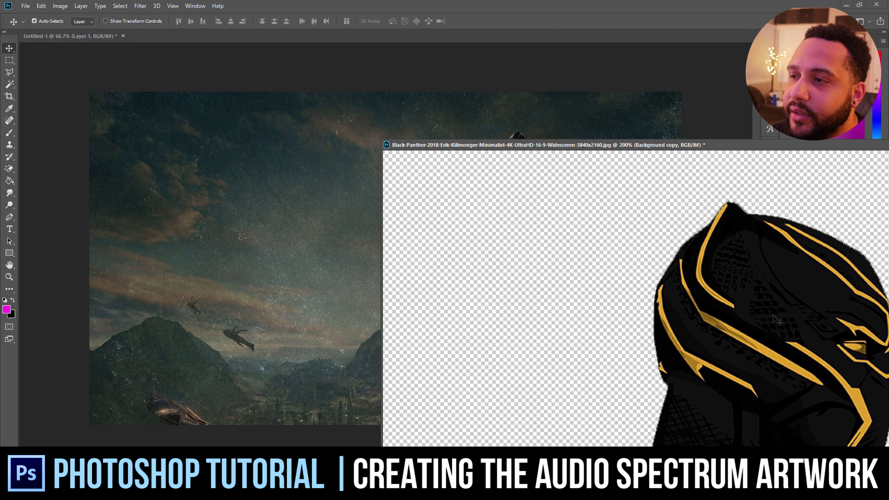
pyautogui.moveTo(776, 319); pyautogui.dragTo(335, 232)
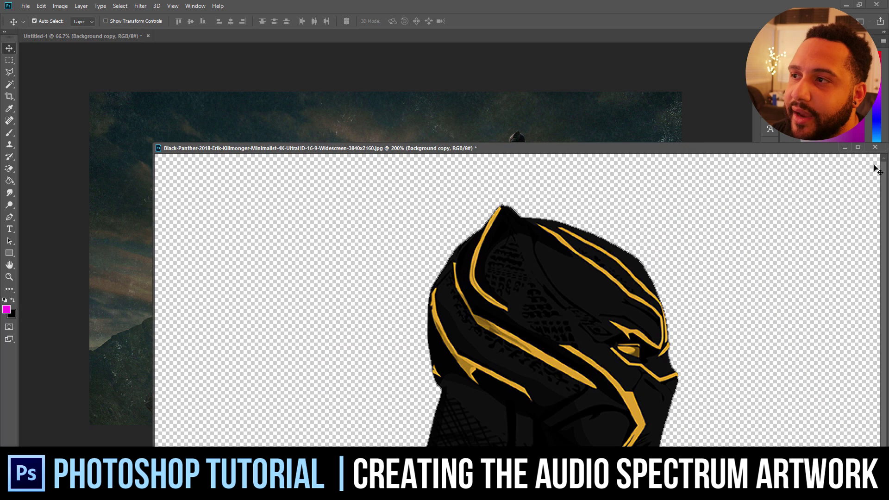
pyautogui.click(846, 148)
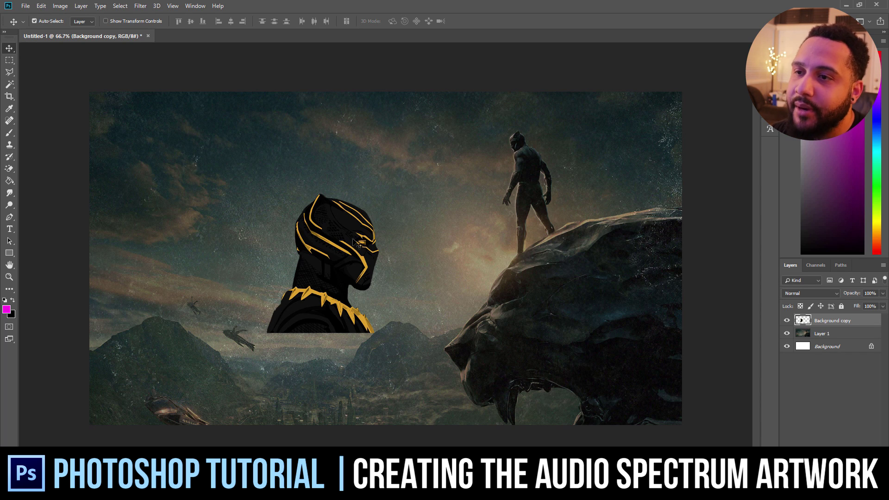
# Step: Move the helmet toward the canvas centre, left of the standing figure
pyautogui.moveTo(350, 247)
pyautogui.mouseDown()
pyautogui.moveTo(421, 217)
pyautogui.moveTo(343, 215)
pyautogui.moveTo(352, 250)
pyautogui.moveTo(366, 252)
pyautogui.mouseUp()
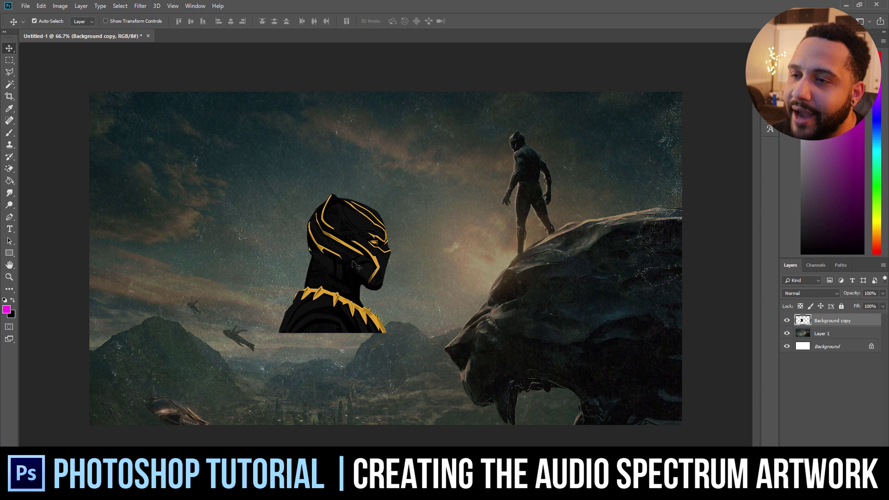
pyautogui.hotkey('ctrl', 't')
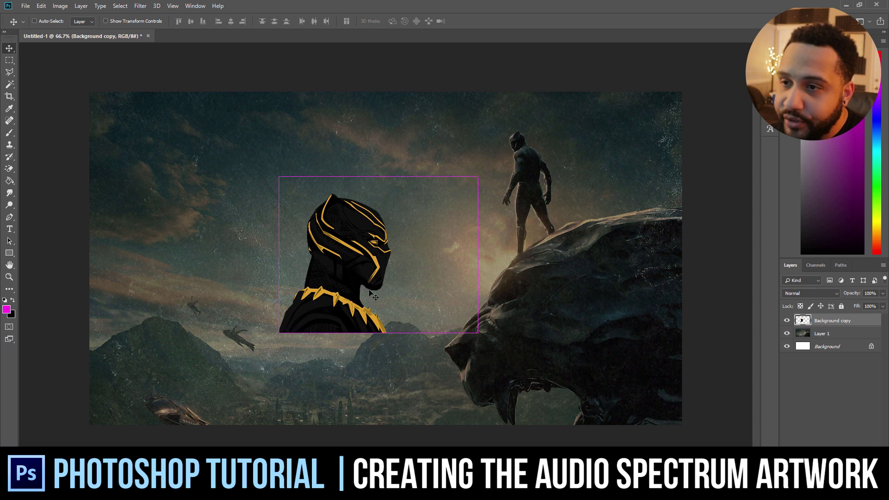
pyautogui.moveTo(364, 270); pyautogui.dragTo(379, 259)
pyautogui.moveTo(384, 260)
pyautogui.mouseDown()
pyautogui.moveTo(411, 250)
pyautogui.moveTo(389, 263)
pyautogui.moveTo(406, 260)
pyautogui.moveTo(397, 287)
pyautogui.moveTo(375, 284)
pyautogui.moveTo(398, 252)
pyautogui.moveTo(388, 257)
pyautogui.moveTo(391, 274)
pyautogui.mouseUp()
# Step: Commit the helmet's position and make a first trial ellipse with the Ellipse Tool
pyautogui.press('Return')
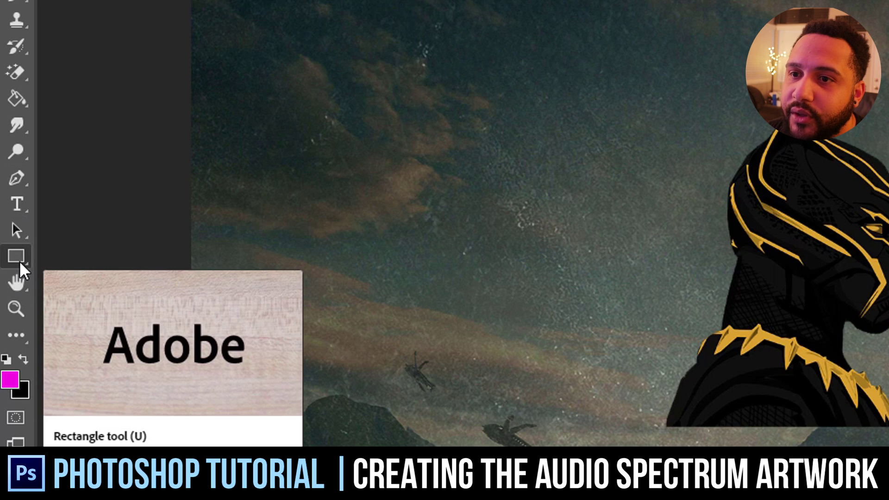
pyautogui.click(18, 255)
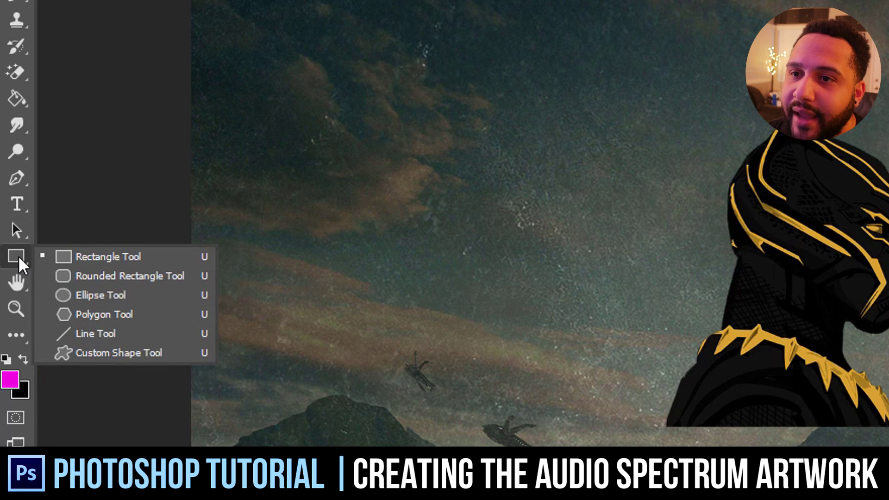
pyautogui.click(127, 296)
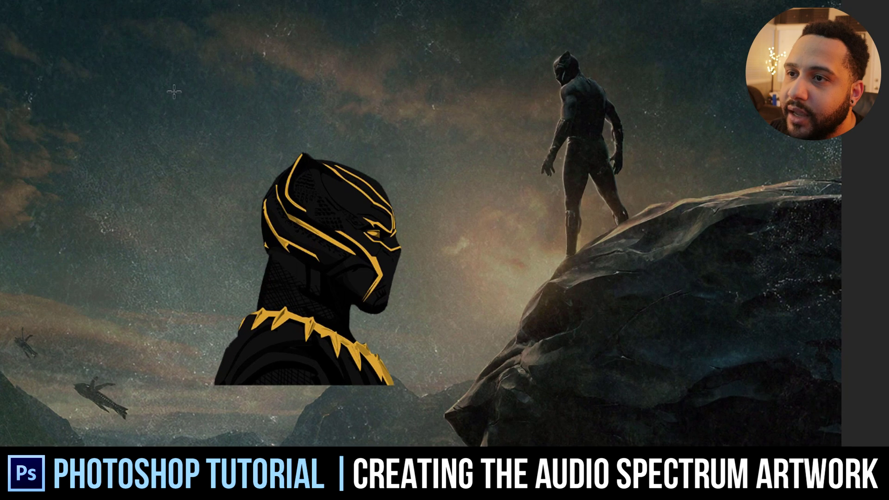
pyautogui.moveTo(174, 91); pyautogui.dragTo(521, 436)
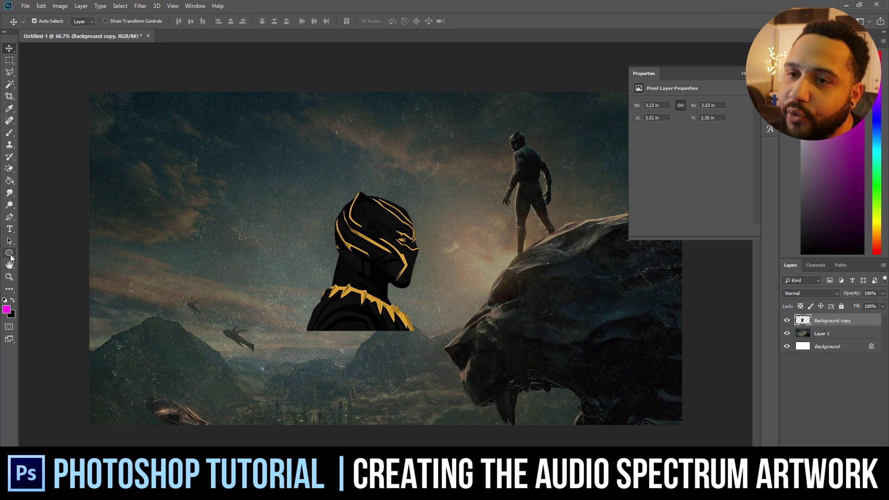
# Step: Draw a 602 × 602 px magenta circle over the helmet as the Ellipse 1 layer
pyautogui.click(10, 254)
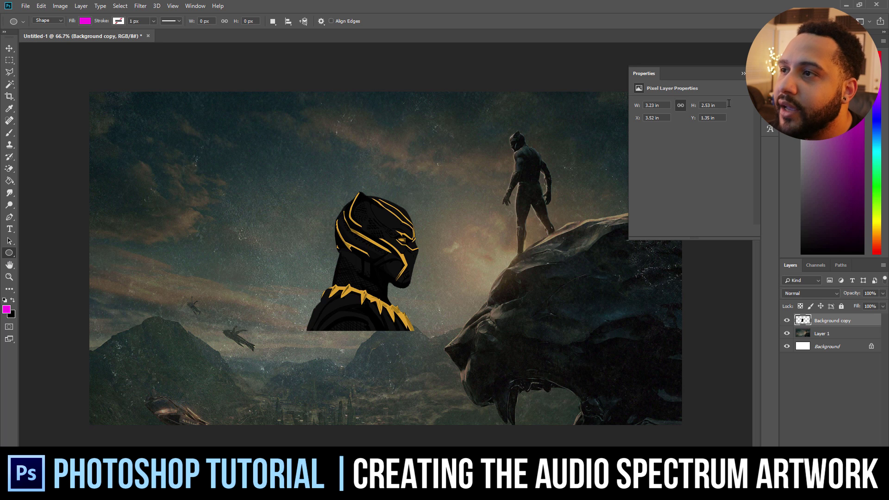
pyautogui.click(743, 74)
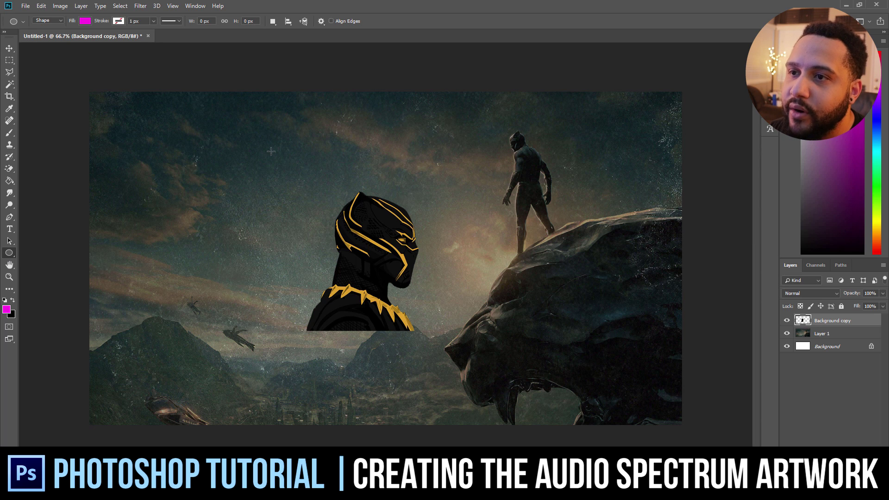
pyautogui.moveTo(265, 160); pyautogui.dragTo(450, 392)
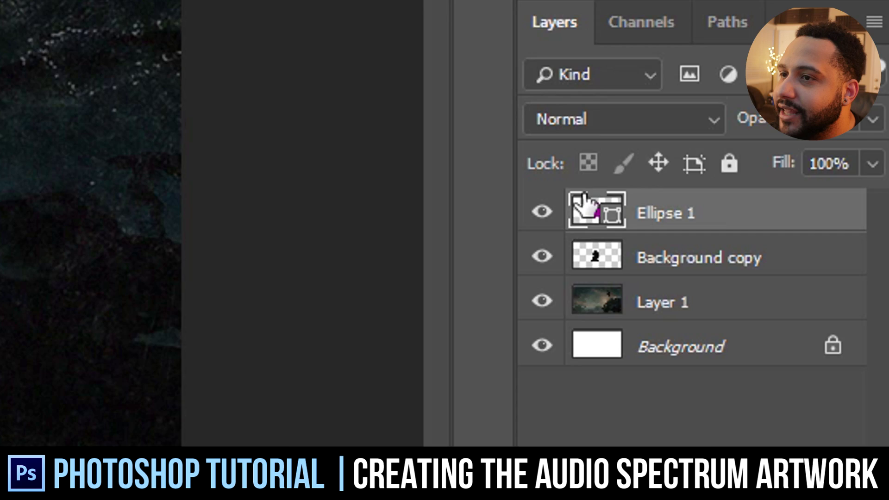
# Step: Add a Normal-mode Color Overlay to Ellipse 1 using gold sampled from the helmet's yellow trim
pyautogui.doubleClick(803, 325)
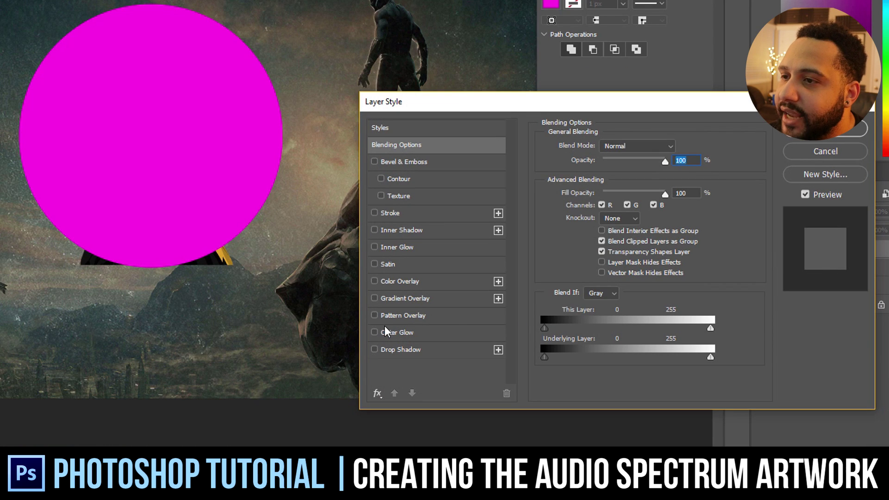
pyautogui.click(374, 331)
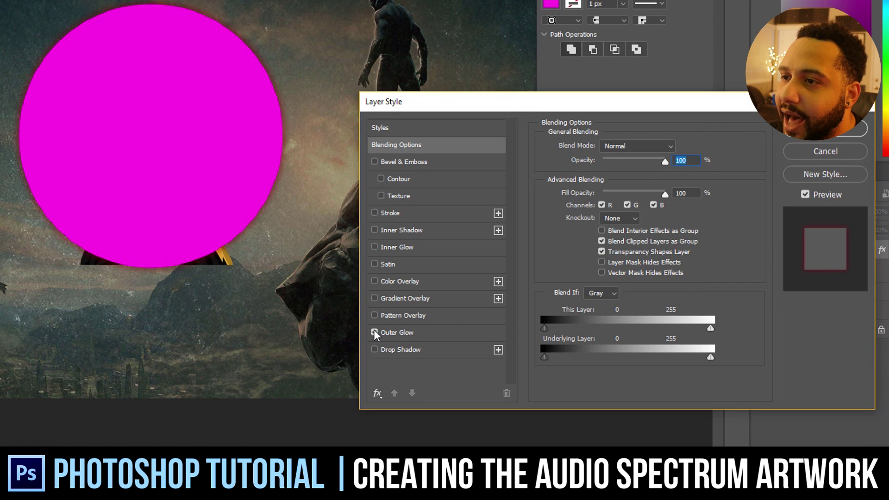
pyautogui.click(375, 281)
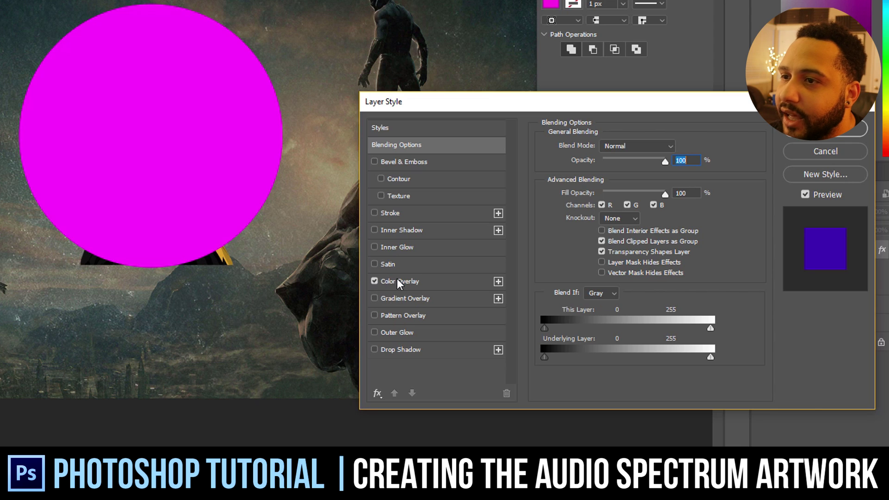
pyautogui.click(396, 280)
pyautogui.click(679, 147)
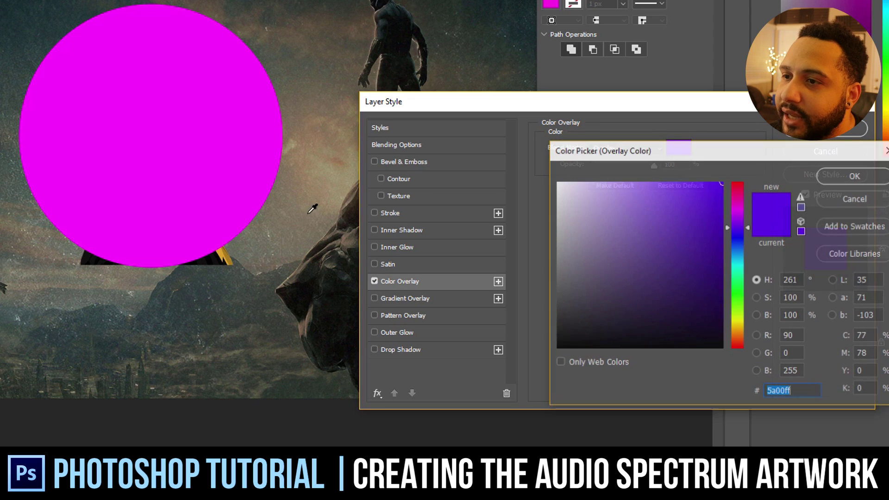
pyautogui.click(222, 249)
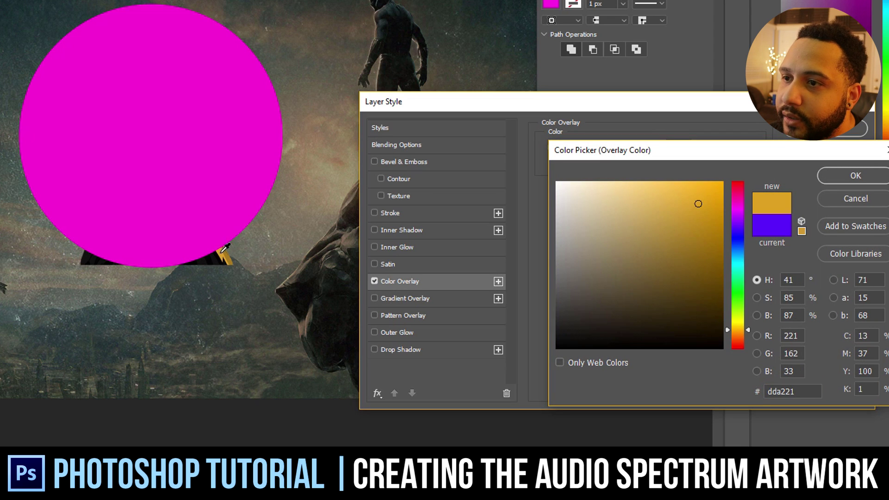
pyautogui.click(224, 249)
pyautogui.click(852, 175)
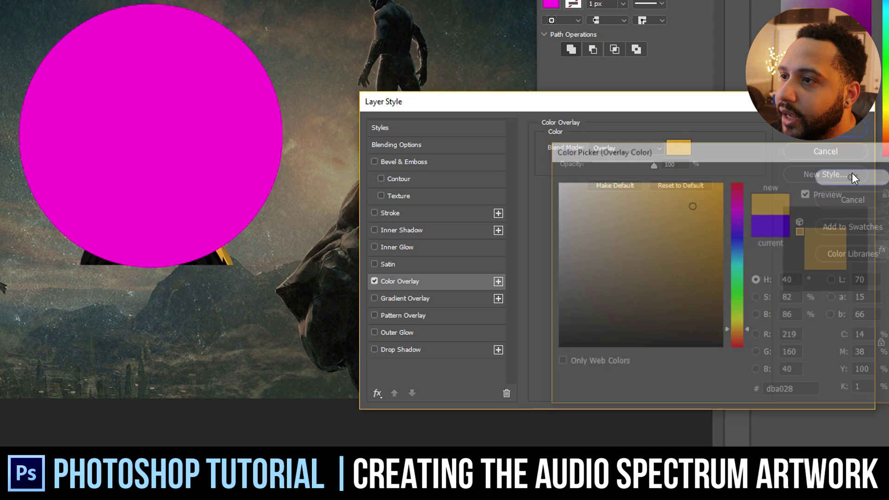
pyautogui.click(656, 149)
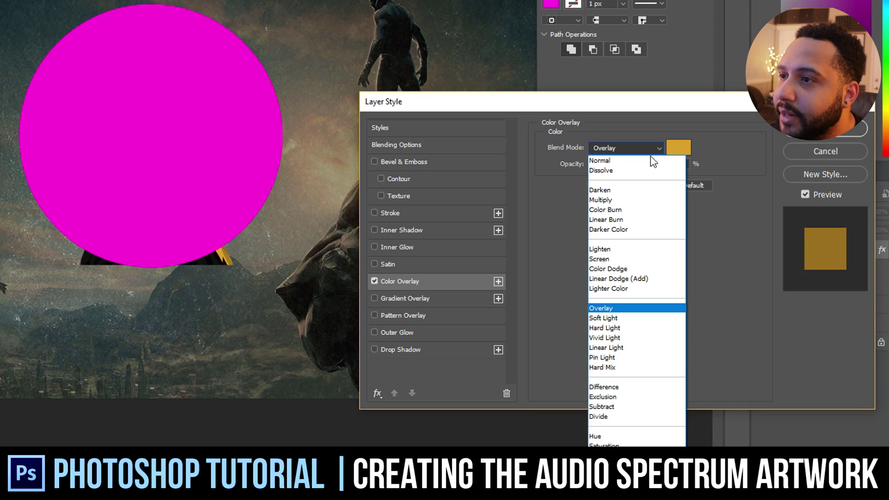
pyautogui.click(649, 160)
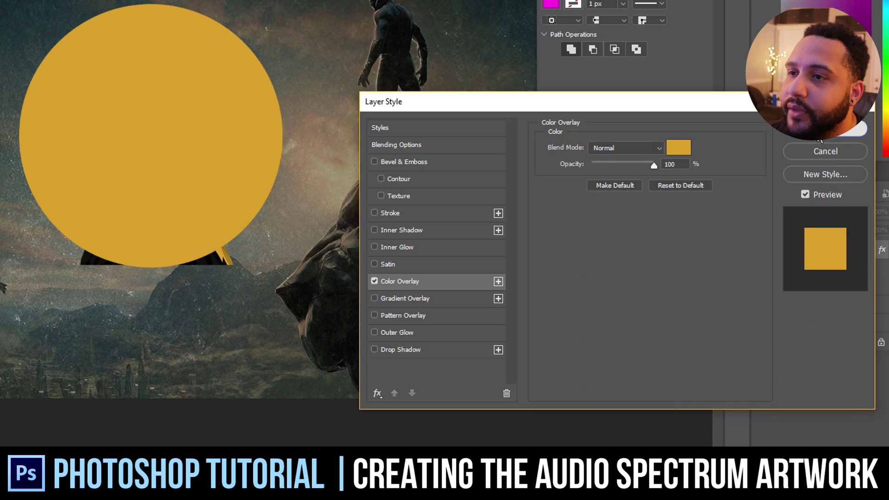
pyautogui.click(819, 135)
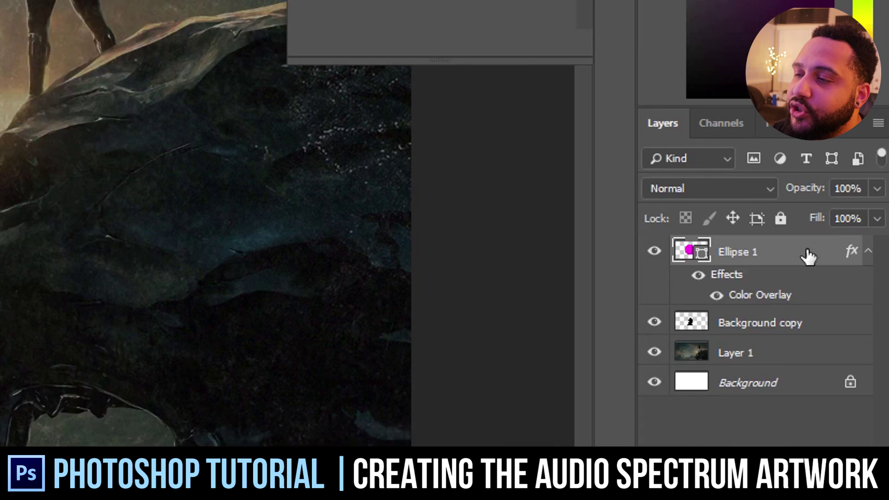
# Step: Move the circle layer below the helmet and shift it slightly right and down
pyautogui.moveTo(844, 322); pyautogui.dragTo(858, 354)
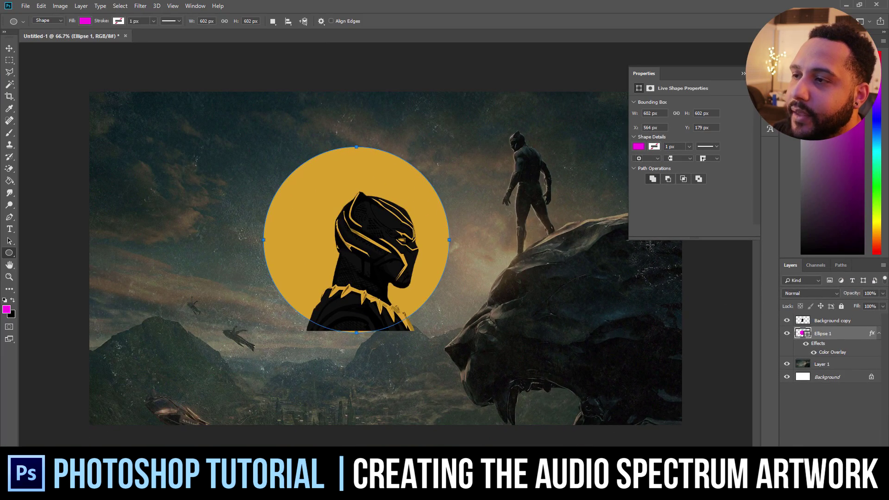
pyautogui.click(7, 47)
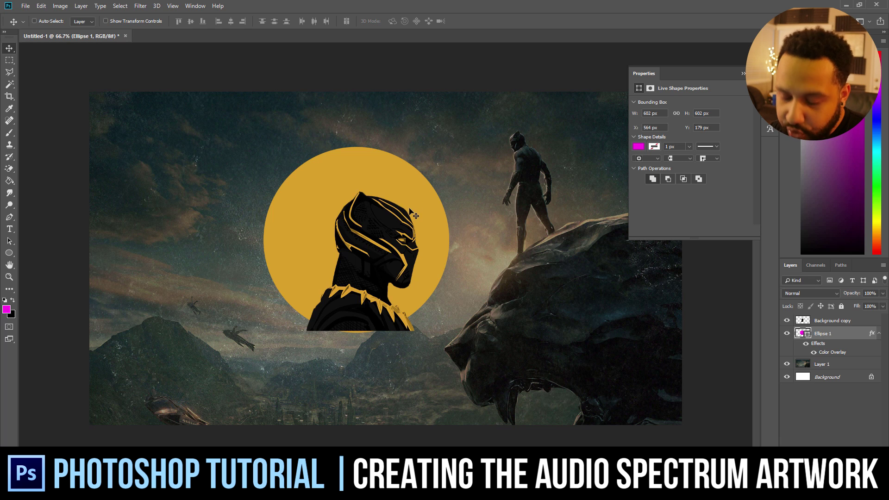
pyautogui.hotkey('ctrl', 't')
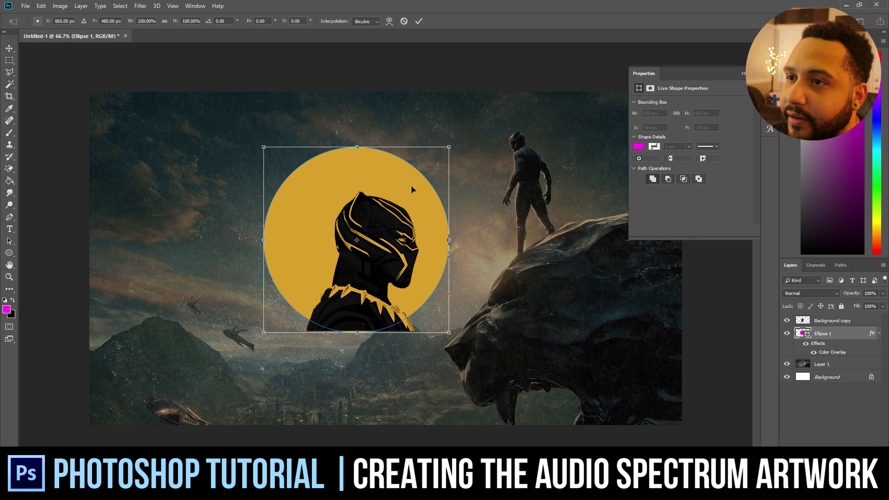
pyautogui.moveTo(412, 189); pyautogui.dragTo(417, 194)
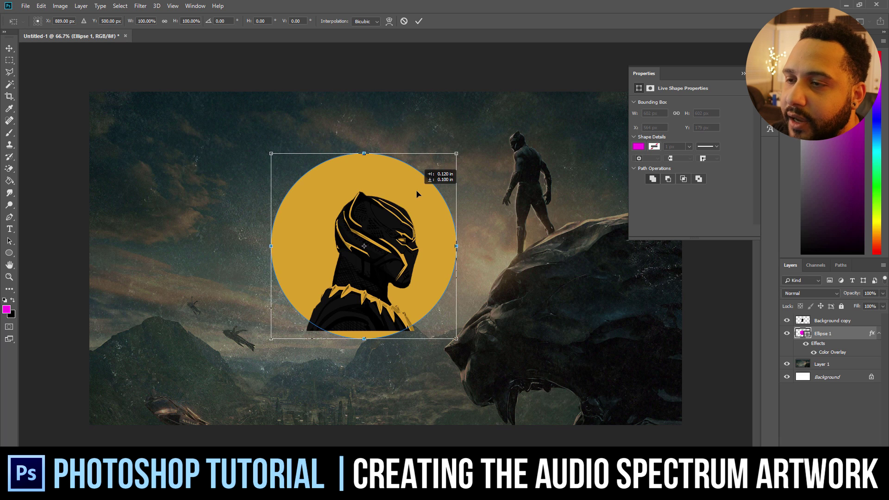
pyautogui.press('Return')
# Step: Zoom in and drag the Background copy helmet down to Y 1.5 in within the circle
pyautogui.hotkey('ctrl', '+')
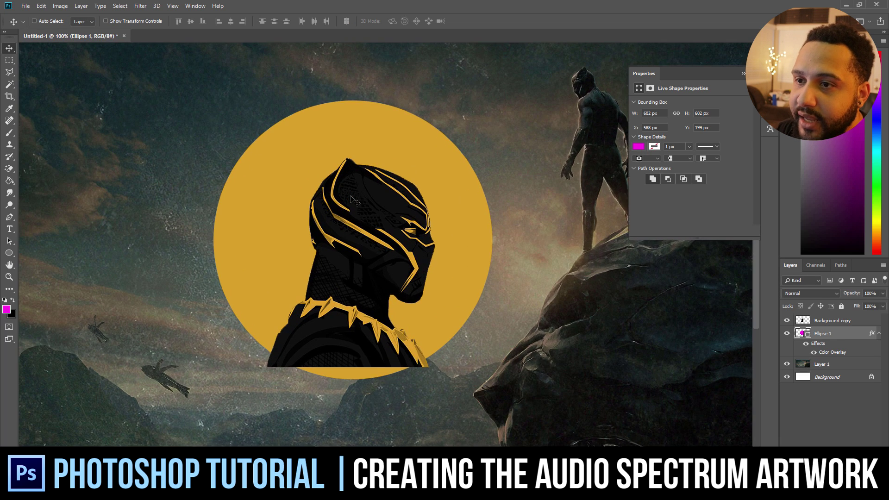
pyautogui.hotkey('ctrl', '+')
pyautogui.scroll(-3, 171, 355)
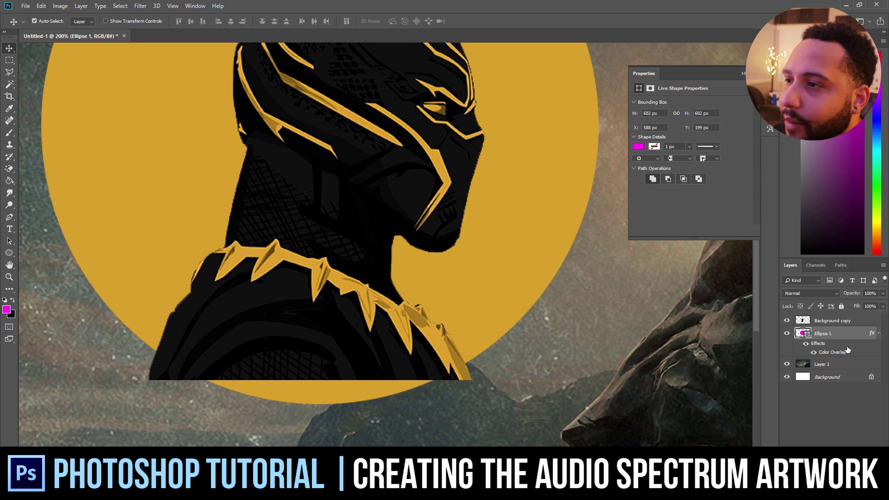
pyautogui.click(820, 324)
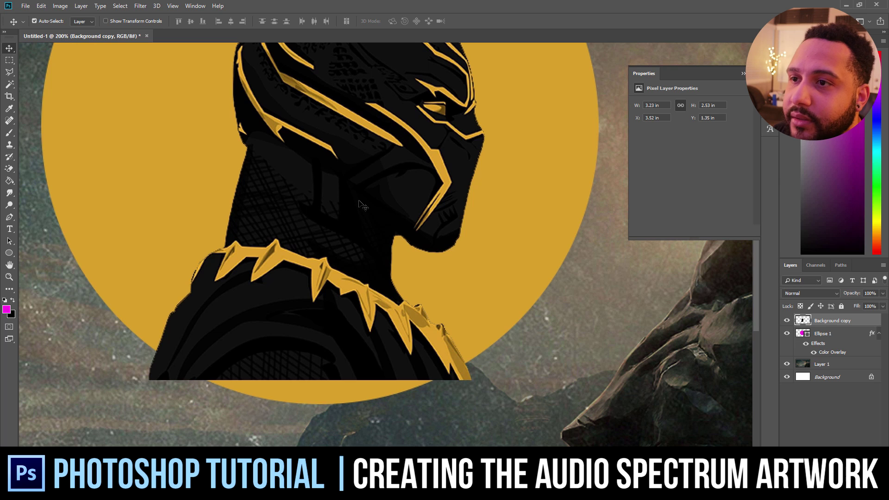
pyautogui.moveTo(358, 201); pyautogui.dragTo(358, 229)
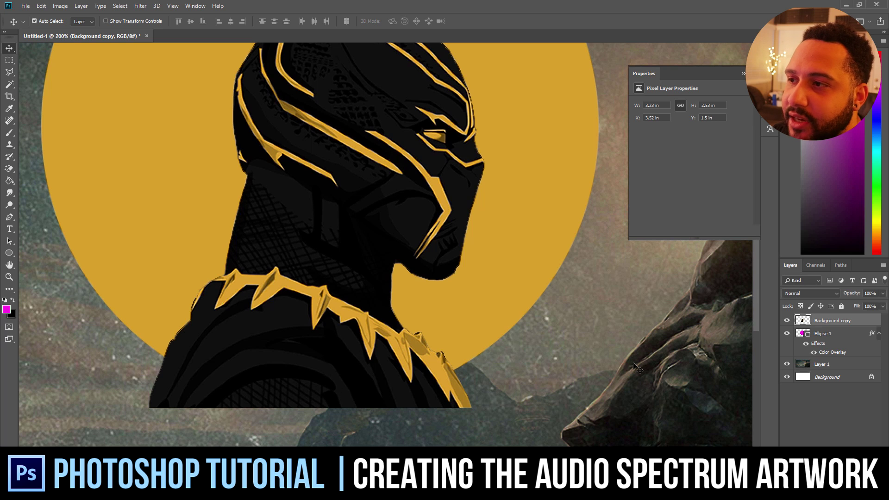
pyautogui.hotkey('ctrl', '-')
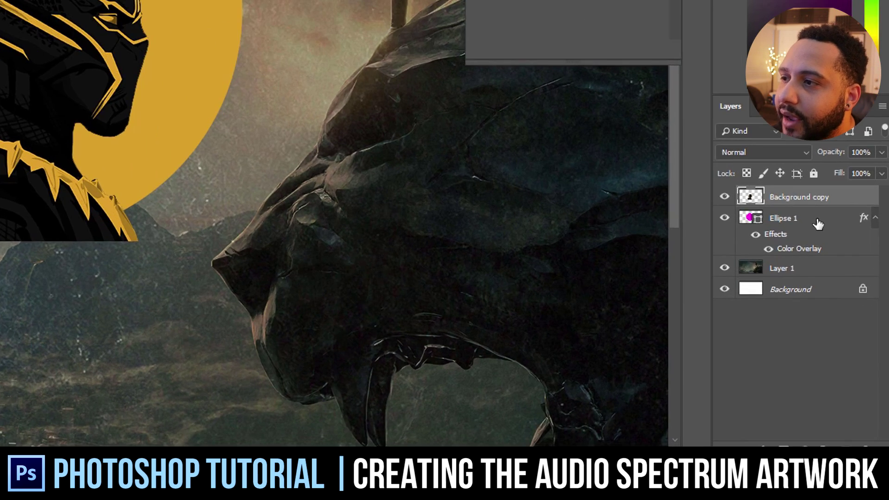
# Step: Delete everything of the Background copy panther lying outside the Ellipse 1 circle, then deselect
pyautogui.click(835, 334)
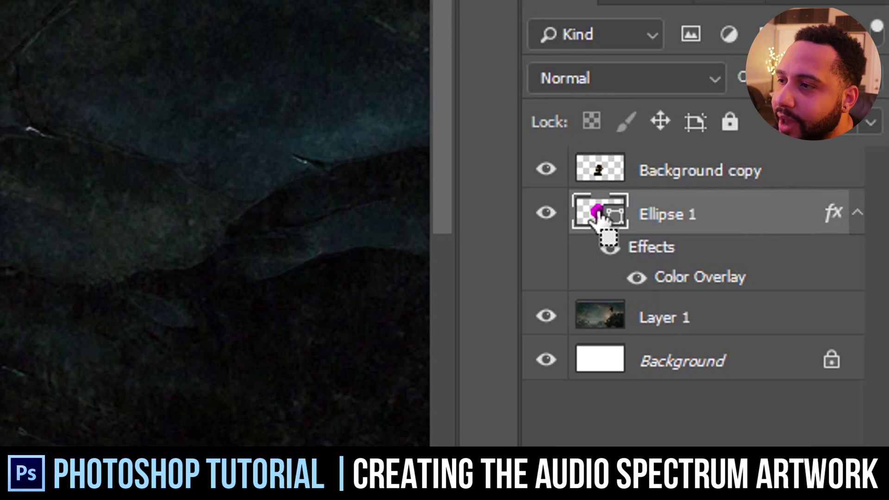
pyautogui.keyDown('ctrl'); pyautogui.click(597, 212); pyautogui.keyUp('ctrl')
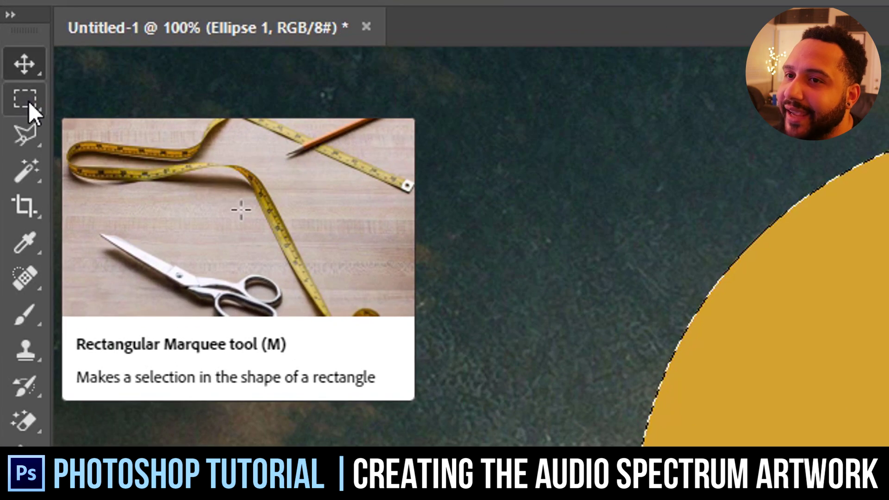
pyautogui.click(28, 102)
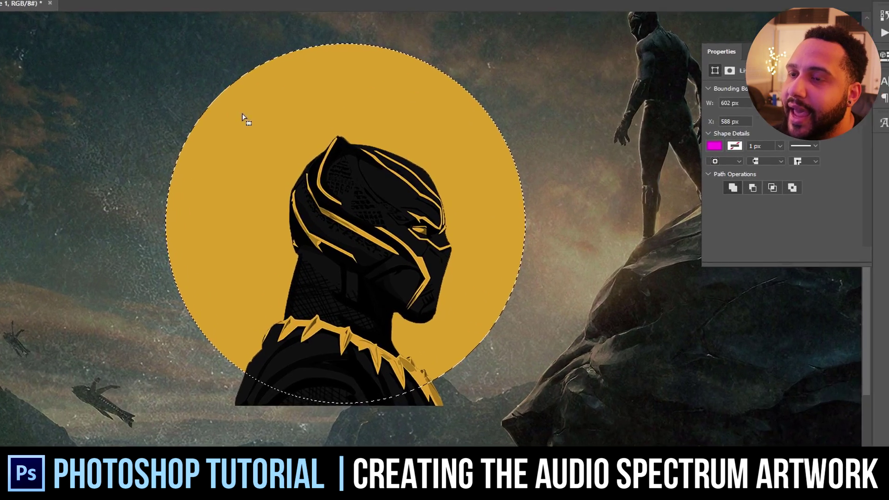
pyautogui.rightClick(271, 116)
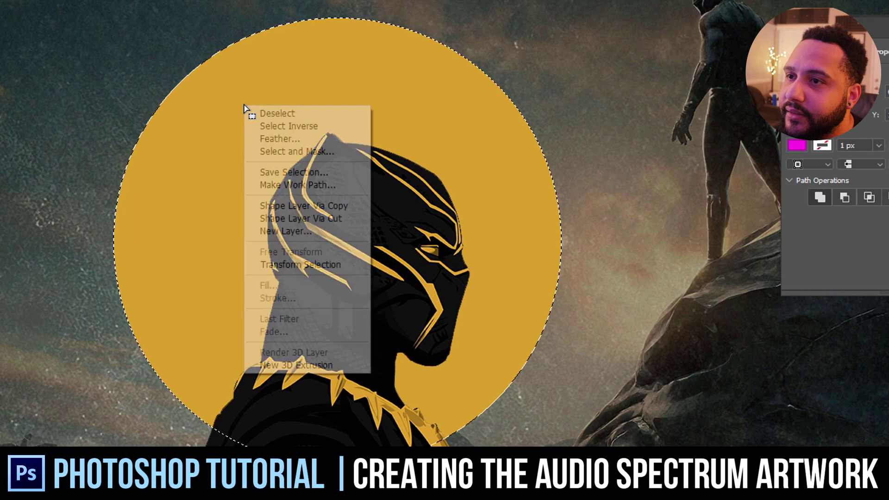
pyautogui.click(284, 124)
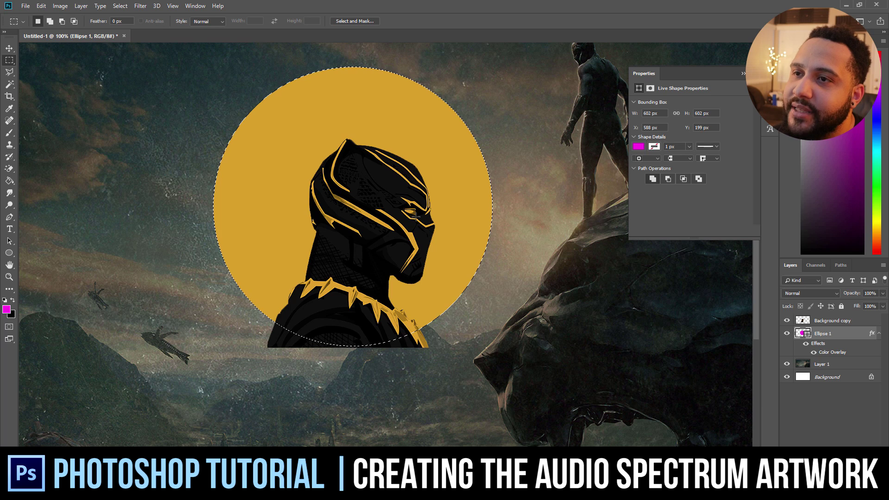
pyautogui.hotkey('ctrl', '-')
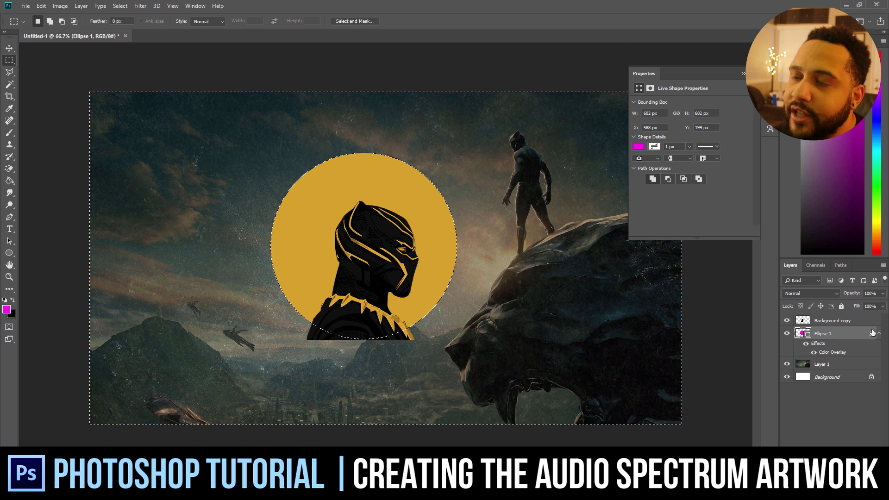
pyautogui.click(860, 323)
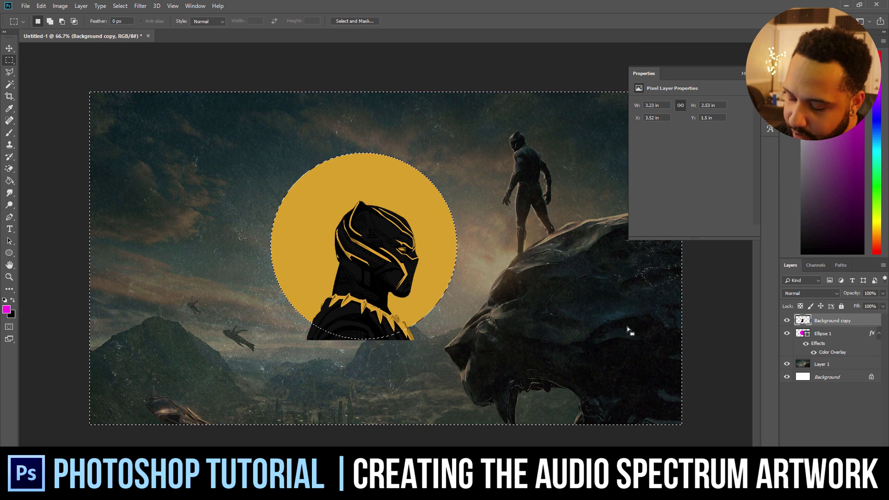
pyautogui.press('Delete')
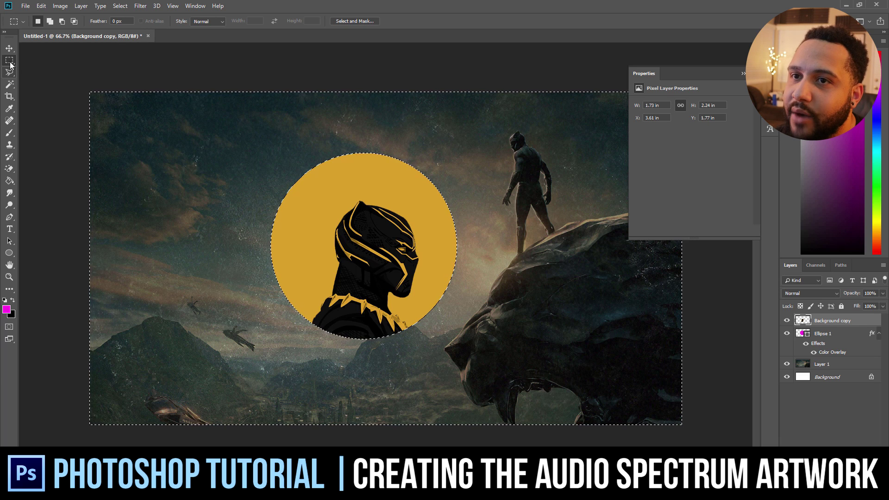
pyautogui.hotkey('ctrl', 'd')
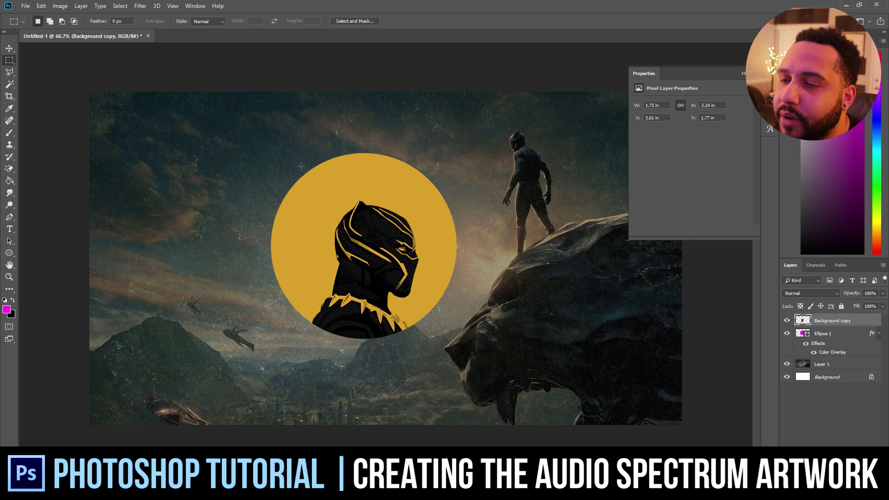
# Step: Set the Type tool to the 'another shabby' font with black text colour
pyautogui.press('t')
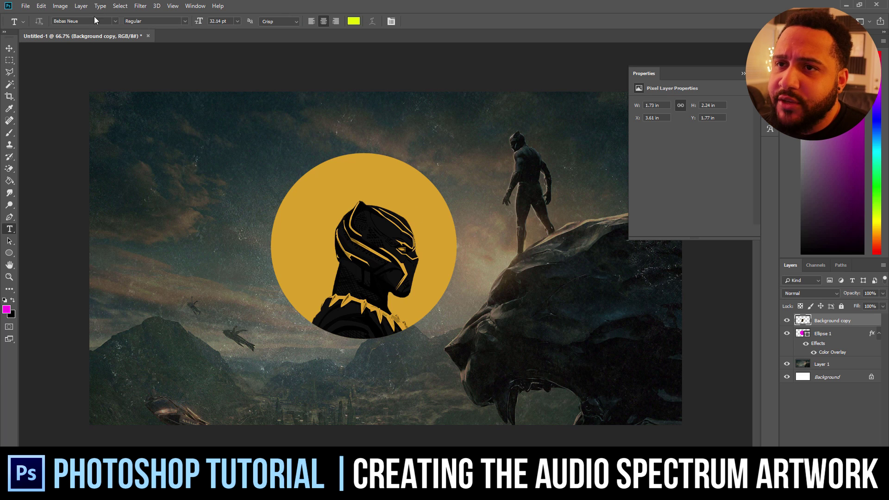
pyautogui.click(114, 22)
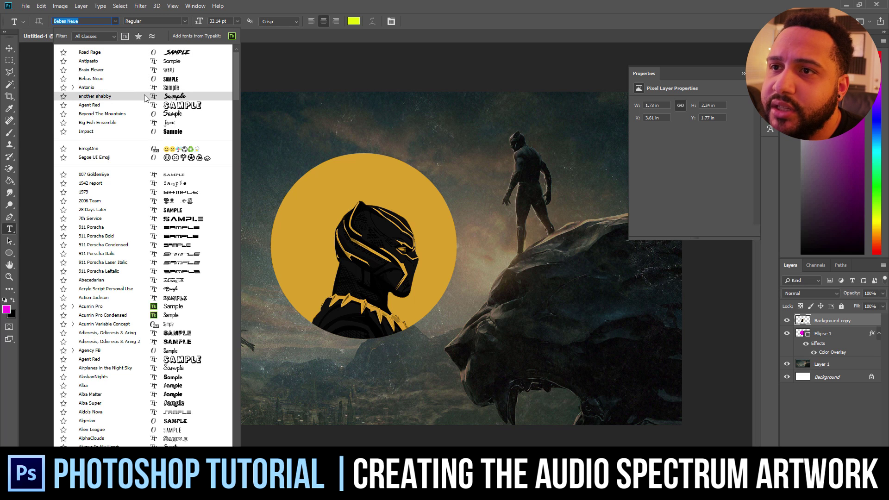
pyautogui.click(95, 96)
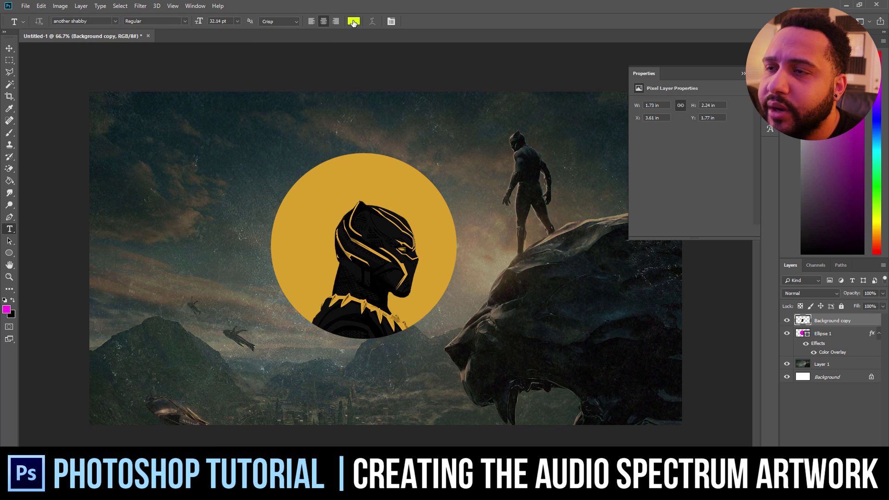
pyautogui.click(353, 22)
pyautogui.click(643, 389)
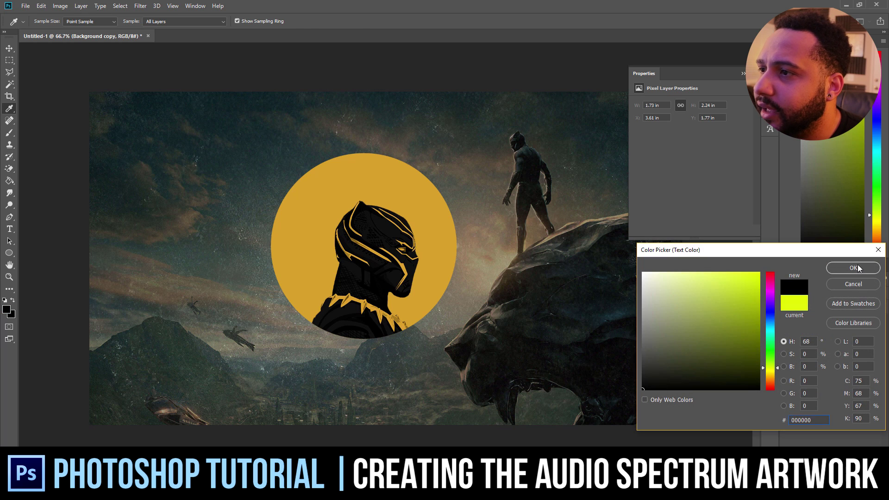
pyautogui.click(855, 268)
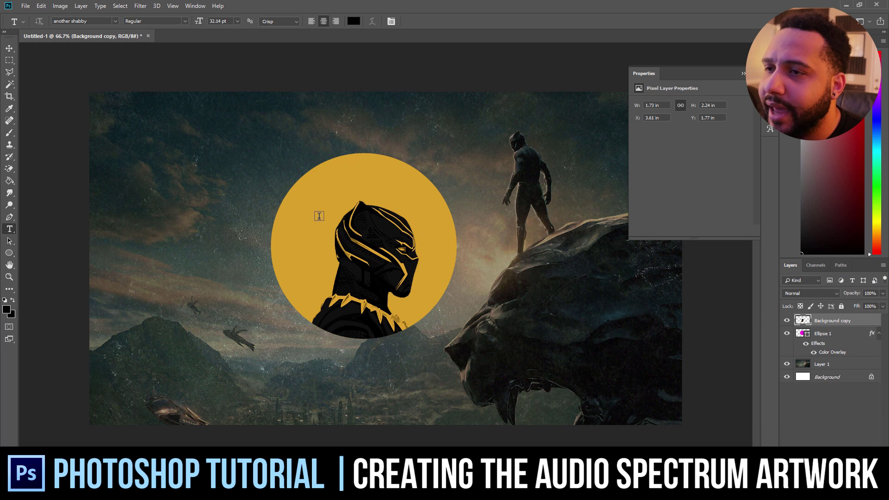
# Step: Type 'killmonger' and move it onto the top of the circle
pyautogui.click(311, 191)
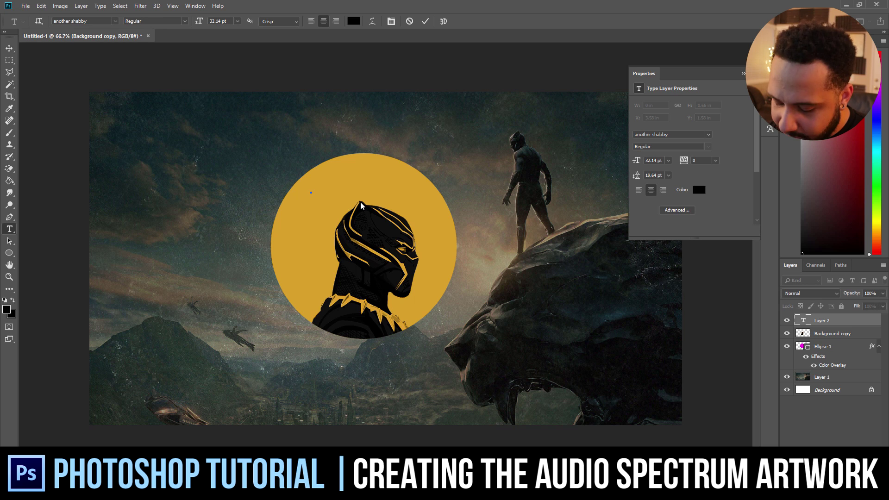
pyautogui.write('kill')
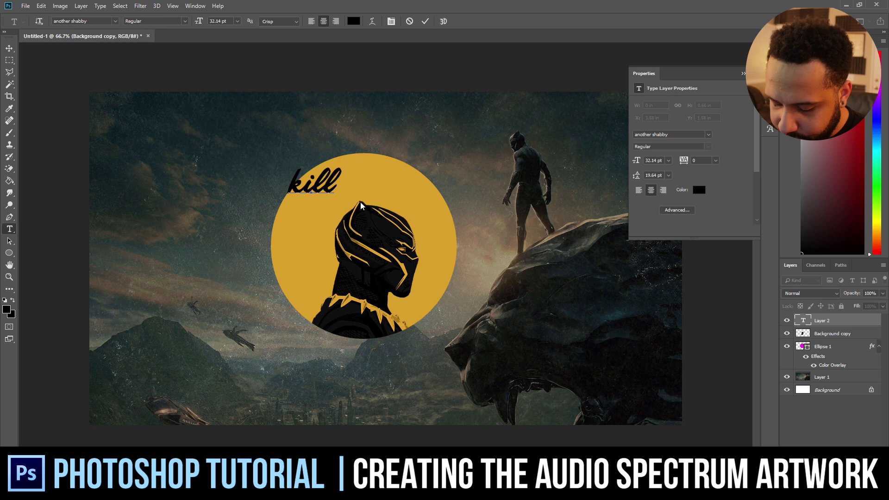
pyautogui.write('monger')
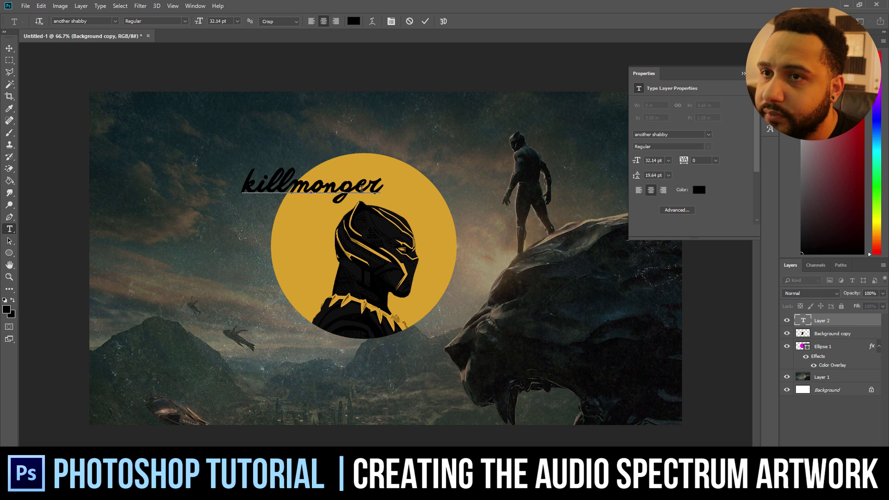
pyautogui.click(9, 49)
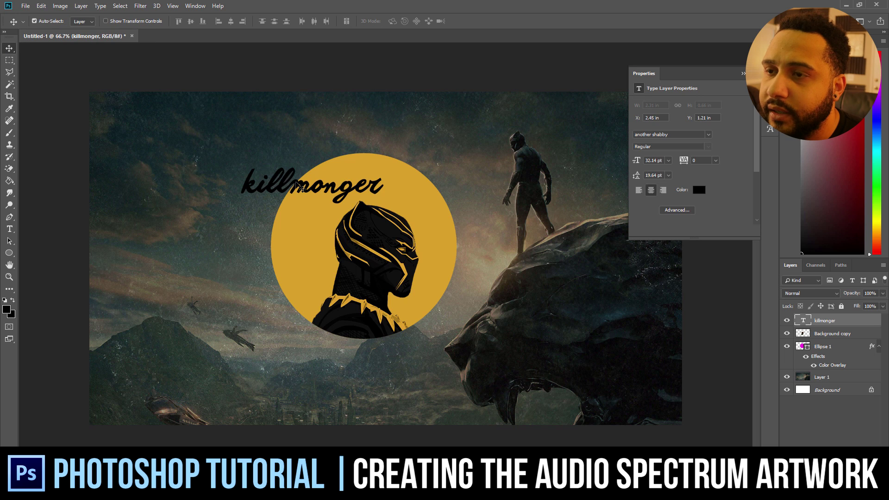
pyautogui.moveTo(297, 183); pyautogui.dragTo(349, 190)
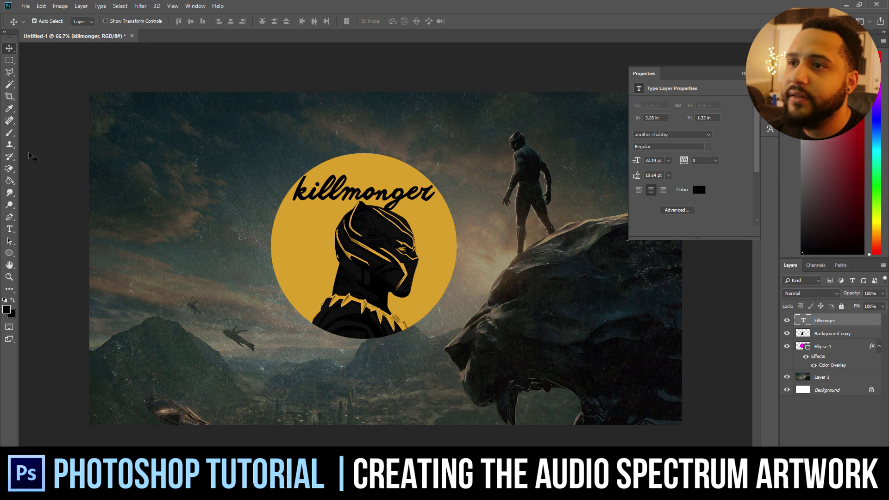
# Step: Scale the killmonger text down to 25.66 pt and centre it above the helmet
pyautogui.hotkey('ctrl', 't')
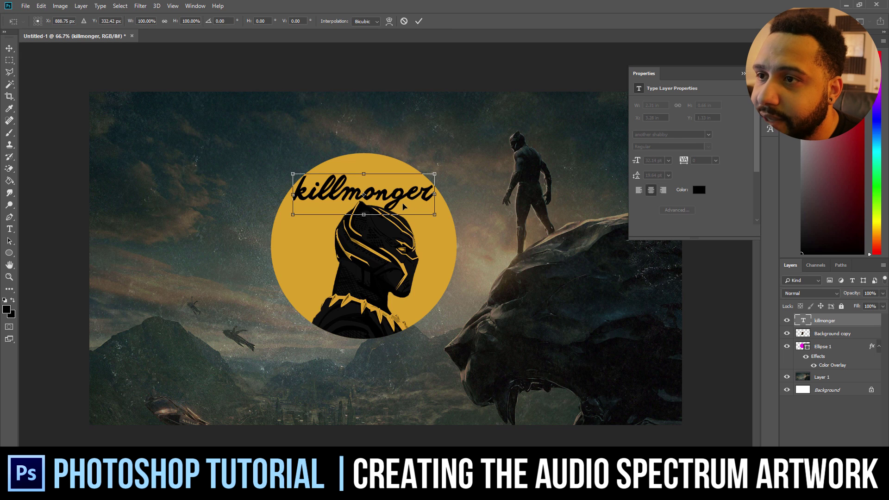
pyautogui.moveTo(429, 208); pyautogui.dragTo(400, 201)
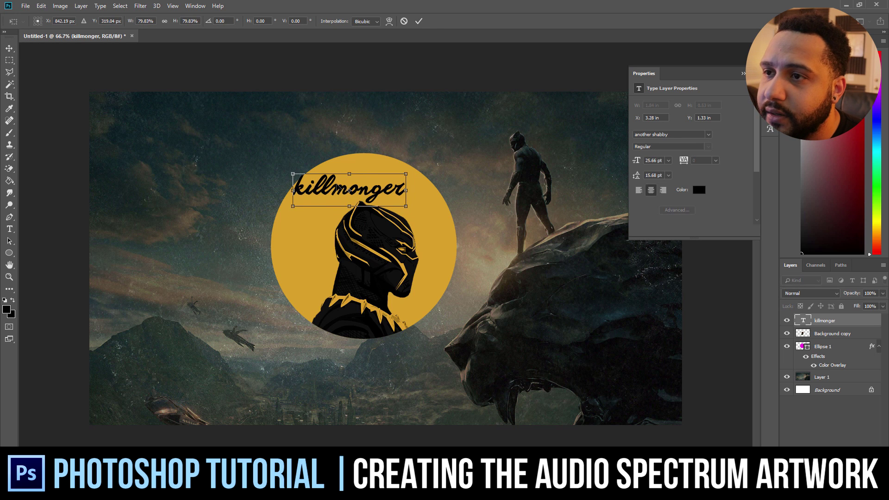
pyautogui.press('Return')
pyautogui.moveTo(338, 189); pyautogui.dragTo(354, 188)
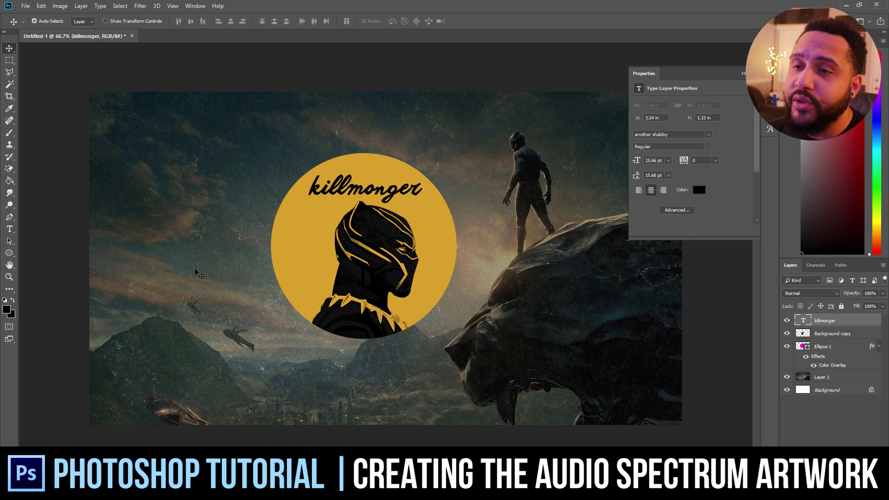
pyautogui.click(10, 229)
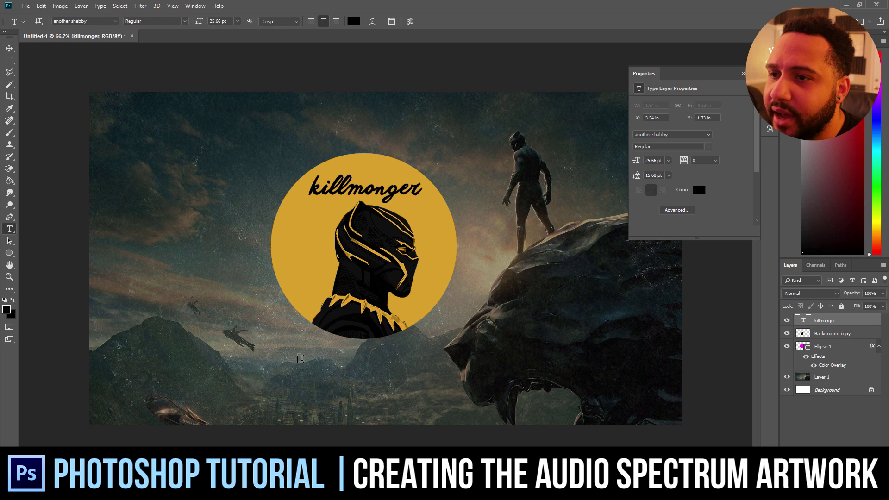
# Step: Type 'Curtiss King Beats' below the circle and set it in Bebas Neue
pyautogui.click(301, 359)
pyautogui.write('C')
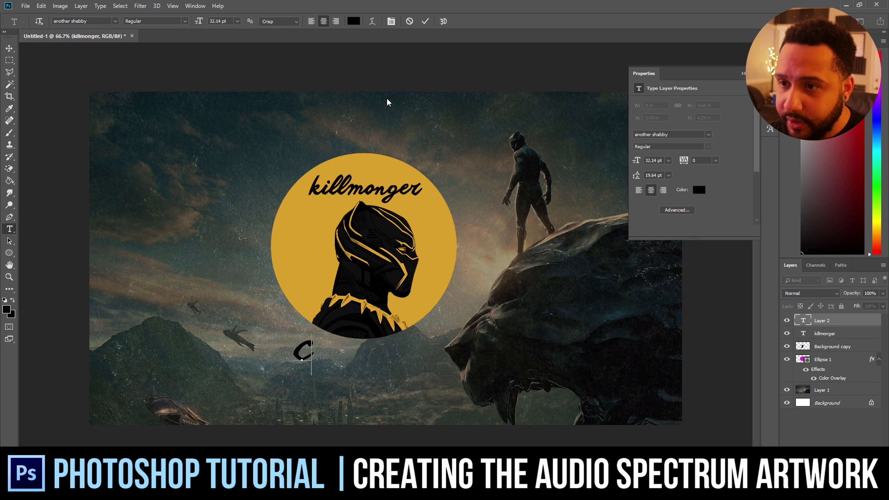
pyautogui.write('urtiss King Beats')
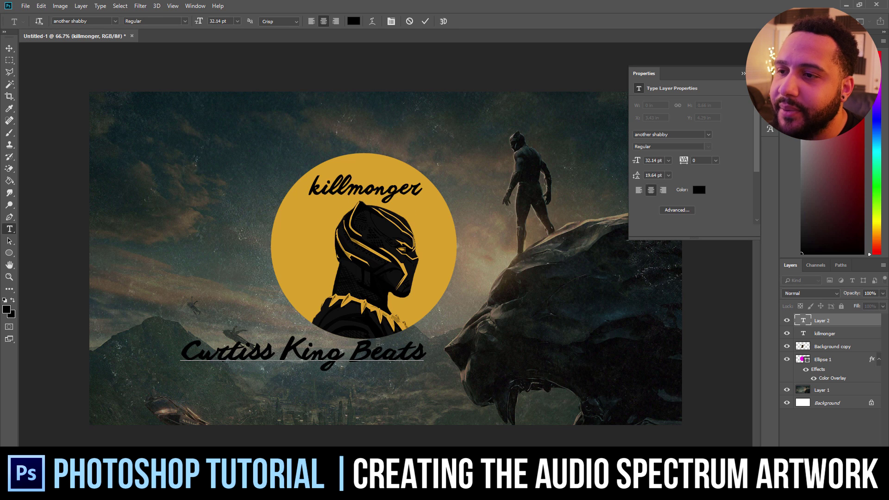
pyautogui.tripleClick(357, 349)
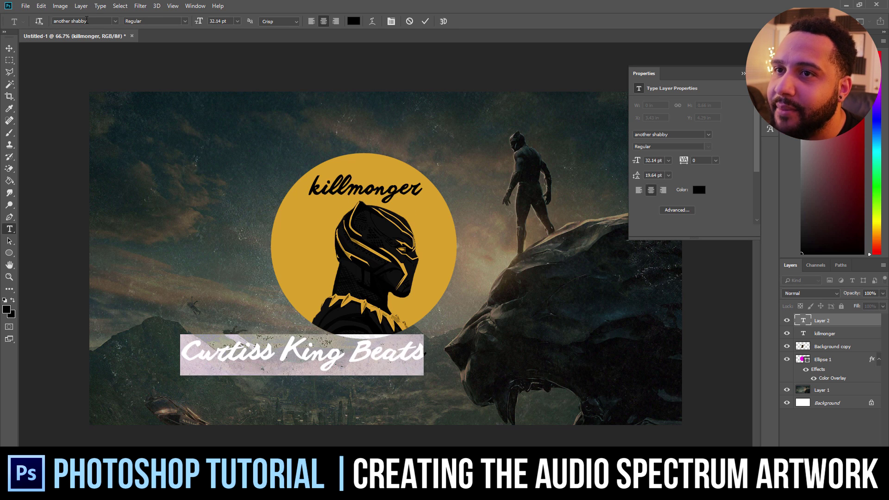
pyautogui.click(86, 21)
pyautogui.write('b')
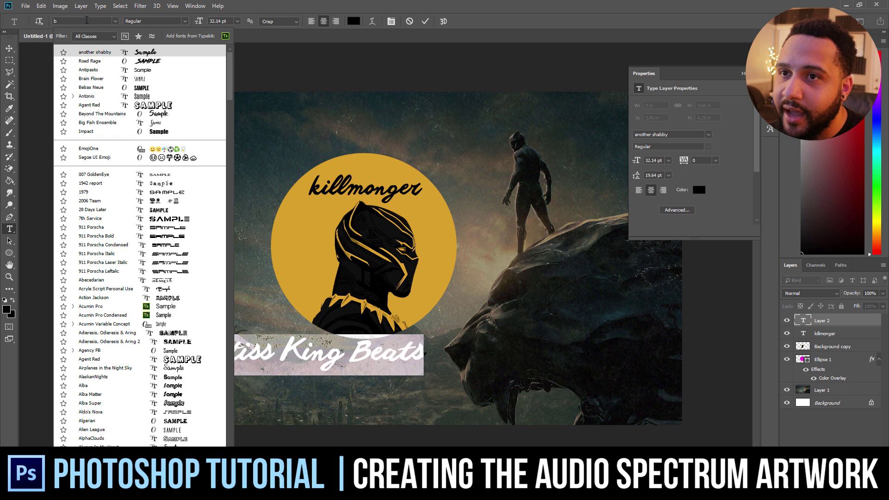
pyautogui.click(91, 87)
pyautogui.click(399, 383)
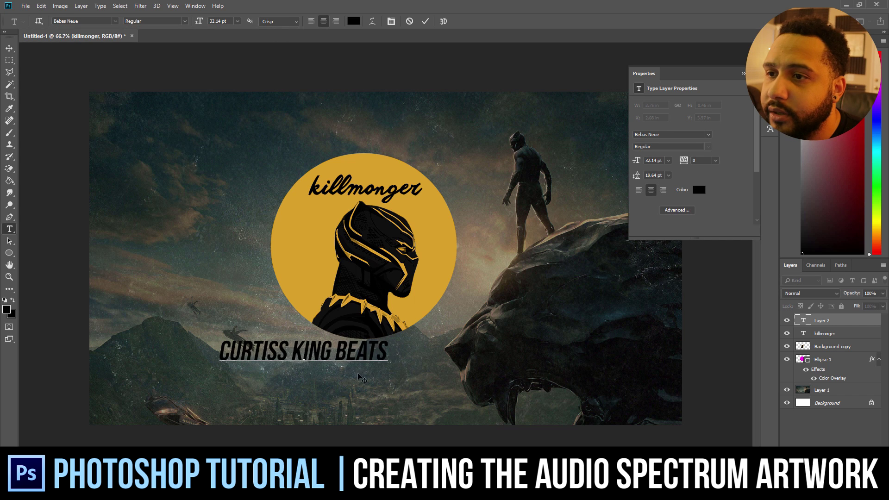
pyautogui.moveTo(397, 380); pyautogui.dragTo(393, 376)
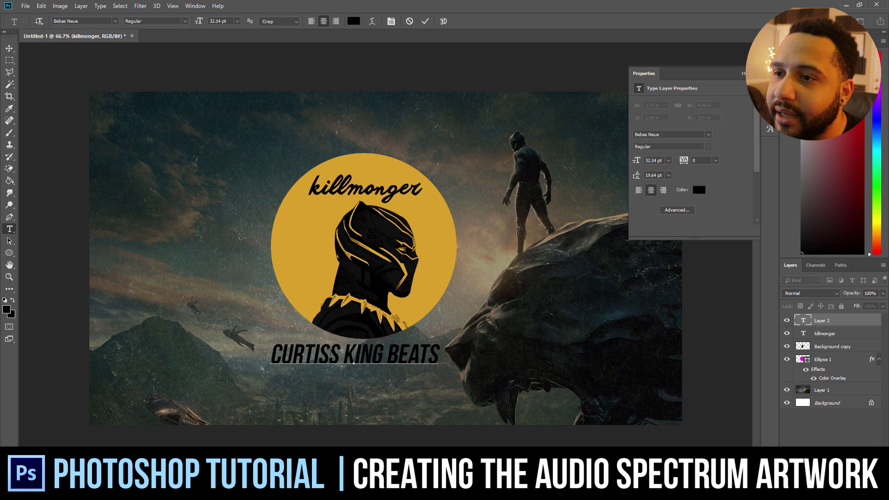
# Step: Recolour the Curtiss King Beats line to the circle's gold (#dba028) and commit it
pyautogui.tripleClick(331, 352)
pyautogui.click(354, 21)
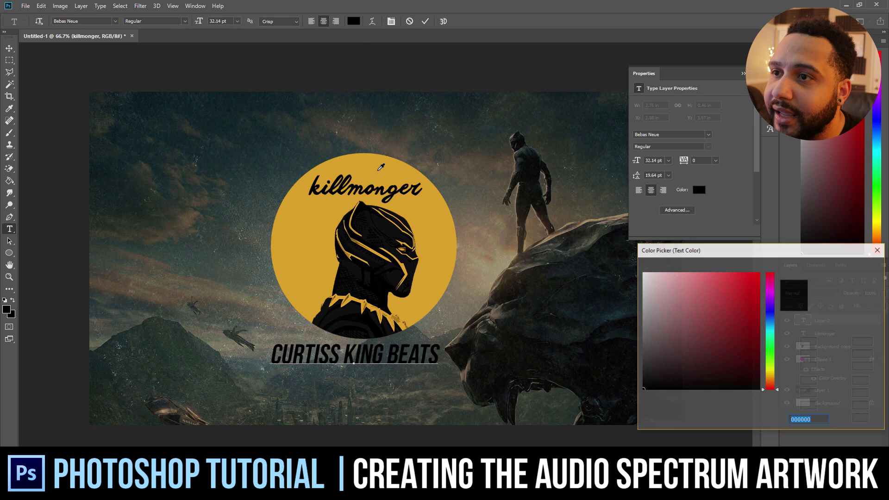
pyautogui.click(376, 167)
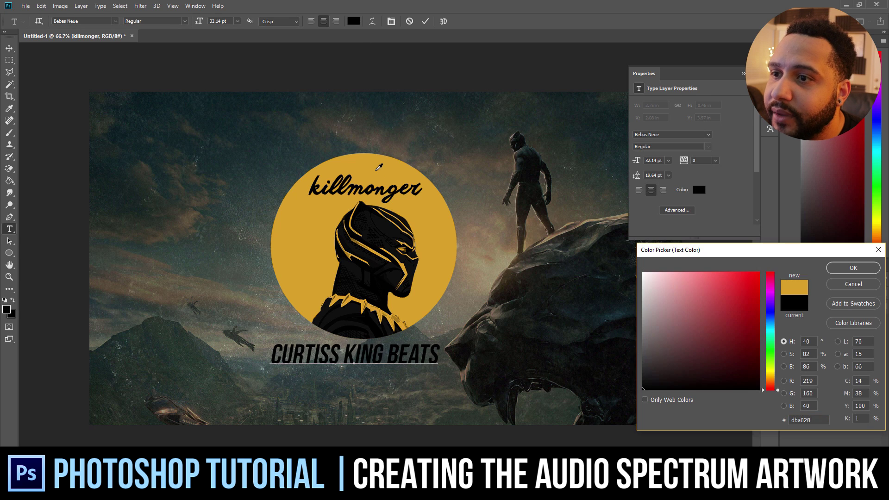
pyautogui.click(853, 269)
pyautogui.click(286, 365)
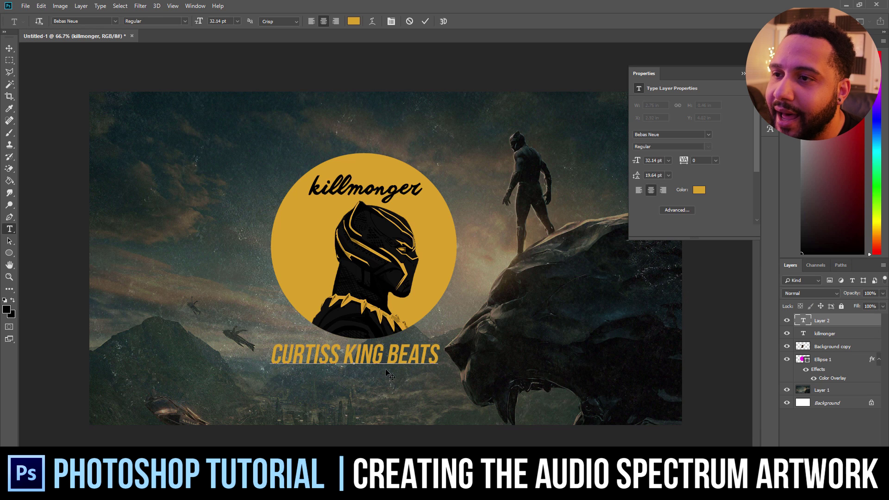
pyautogui.click(9, 48)
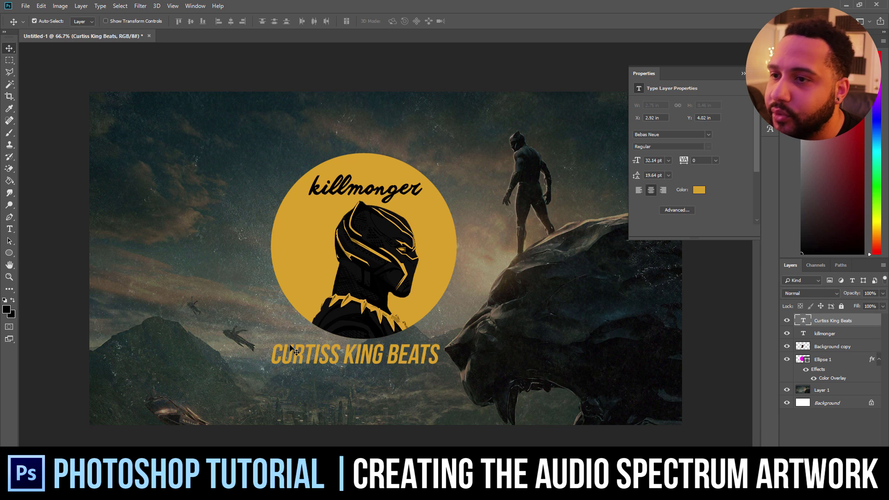
pyautogui.moveTo(292, 350); pyautogui.dragTo(292, 351)
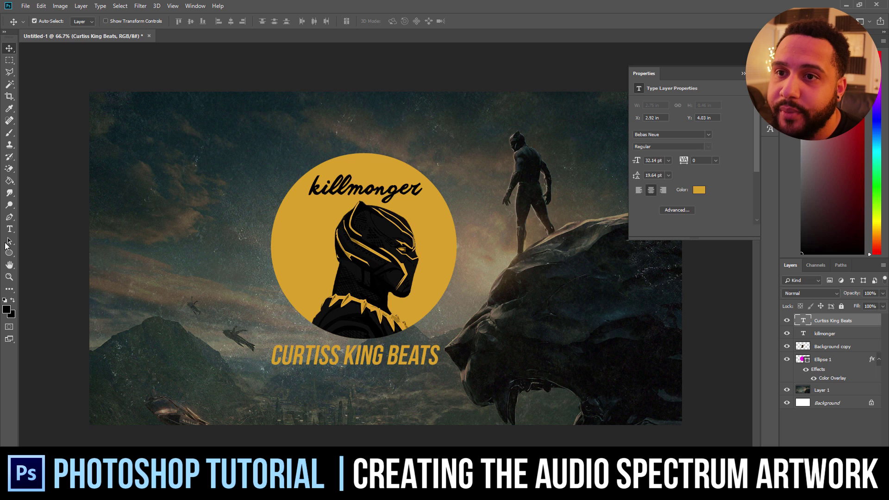
pyautogui.moveTo(9, 254); pyautogui.dragTo(10, 253)
# Step: Draw a black Rectangle 1 over the text line and place it behind the text
pyautogui.click(39, 254)
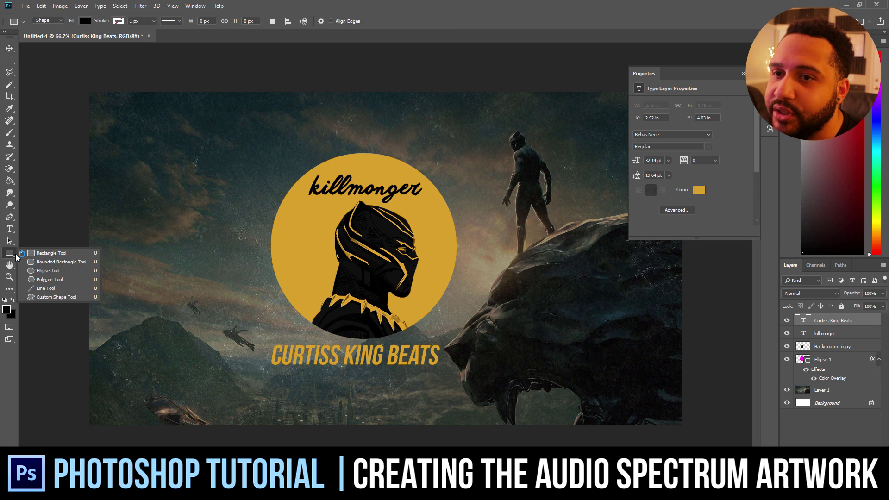
pyautogui.click(40, 254)
pyautogui.moveTo(263, 340); pyautogui.dragTo(443, 368)
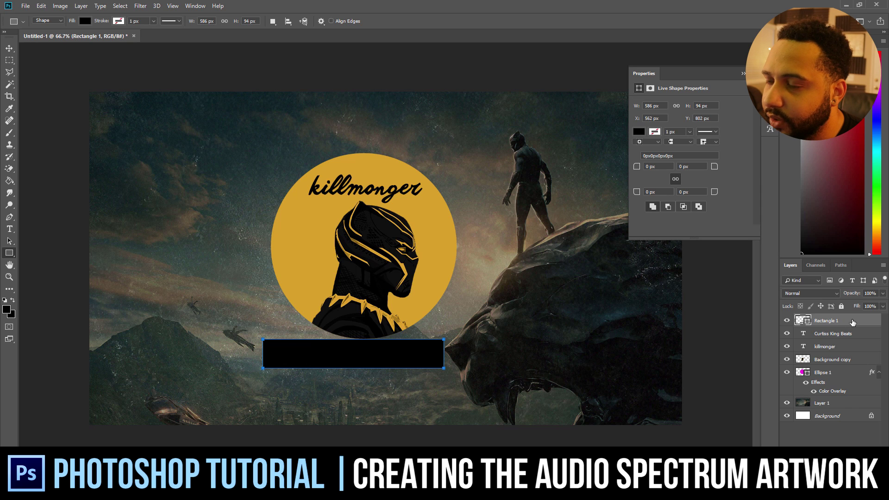
pyautogui.moveTo(852, 322); pyautogui.dragTo(852, 343)
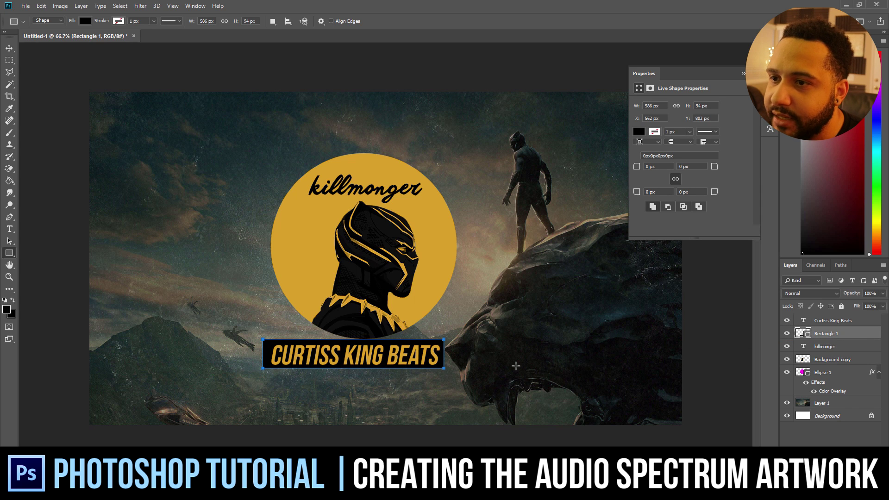
# Step: Select the text and banner together and nudge them down four steps
pyautogui.hotkey('ctrl', '1')
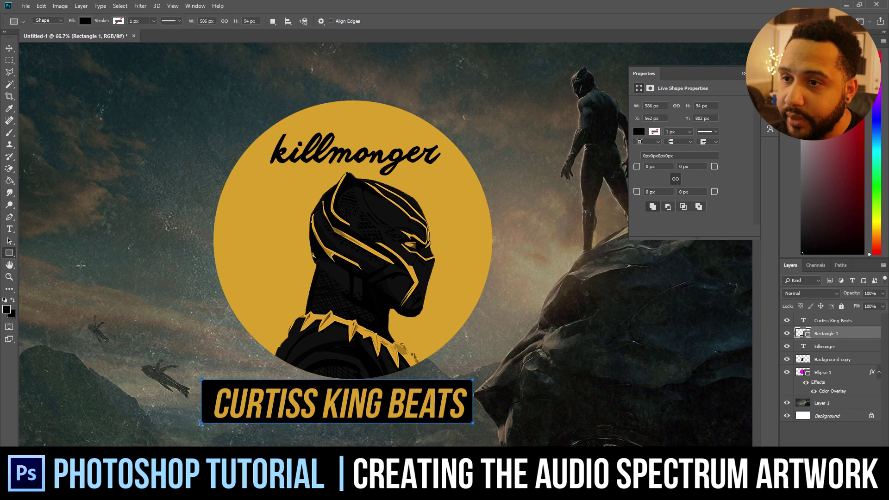
pyautogui.scroll(-2, 574, 371)
pyautogui.press('v')
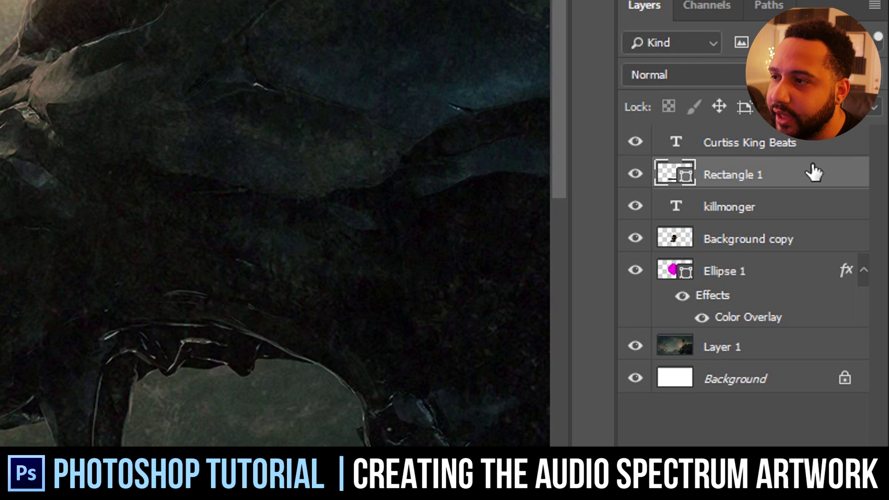
pyautogui.keyDown('shift'); pyautogui.click(822, 145); pyautogui.keyUp('shift')
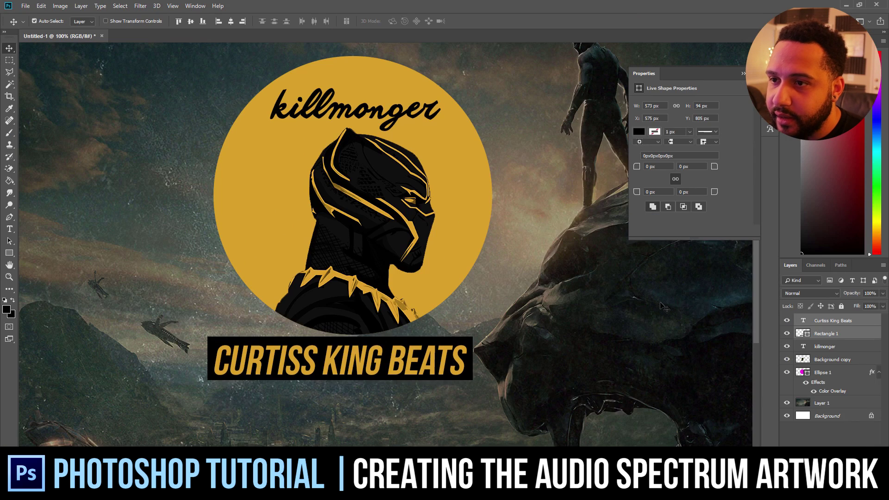
pyautogui.press('Down')
pyautogui.press('Down')
pyautogui.press('Down')
pyautogui.press('Down')
pyautogui.press('Down')
pyautogui.press('Down')
pyautogui.press('Down')
pyautogui.press('Down')
pyautogui.press('Down')
pyautogui.press('Down')
pyautogui.press('Down')
pyautogui.press('Down')
pyautogui.press('Down')
pyautogui.press('Down')
pyautogui.press('Down')
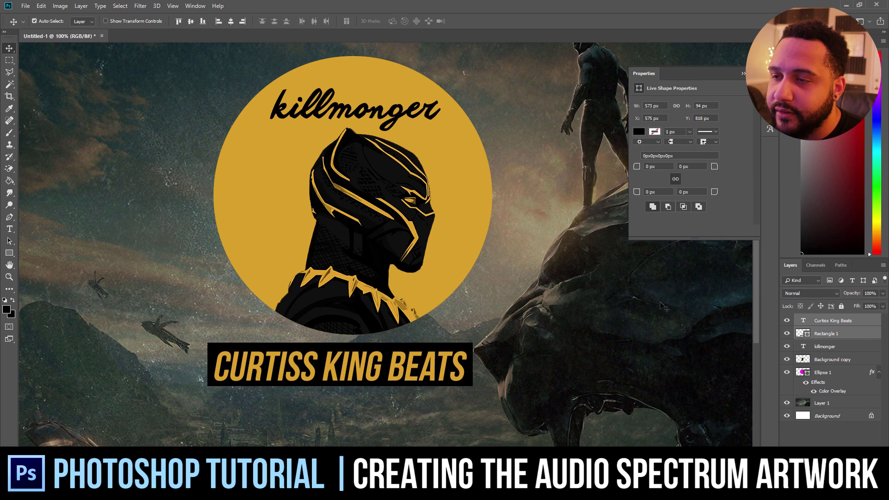
pyautogui.press('Down')
pyautogui.press('Down')
pyautogui.press('Down')
pyautogui.press('Down')
pyautogui.press('Down')
pyautogui.press('Down')
pyautogui.press('Down')
pyautogui.press('Down')
pyautogui.press('Down')
pyautogui.press('Down')
pyautogui.press('Down')
pyautogui.press('Down')
pyautogui.press('Down')
pyautogui.press('Down')
pyautogui.press('Down')
pyautogui.press('Down')
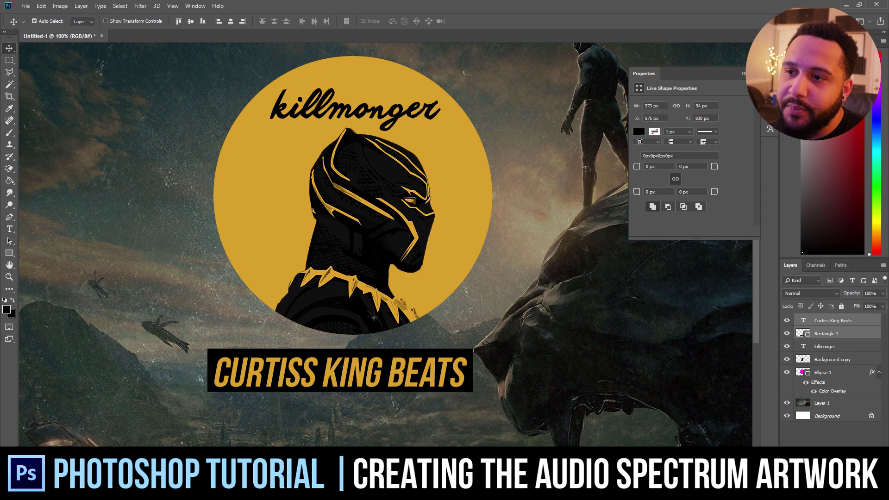
pyautogui.press('Down')
pyautogui.press('Down')
pyautogui.press('Down')
pyautogui.press('Down')
pyautogui.press('Down')
pyautogui.press('Down')
pyautogui.press('Down')
pyautogui.press('Down')
pyautogui.press('Down')
pyautogui.press('Down')
pyautogui.press('Down')
pyautogui.press('Down')
pyautogui.press('Down')
pyautogui.press('Down')
pyautogui.press('Down')
pyautogui.press('Down')
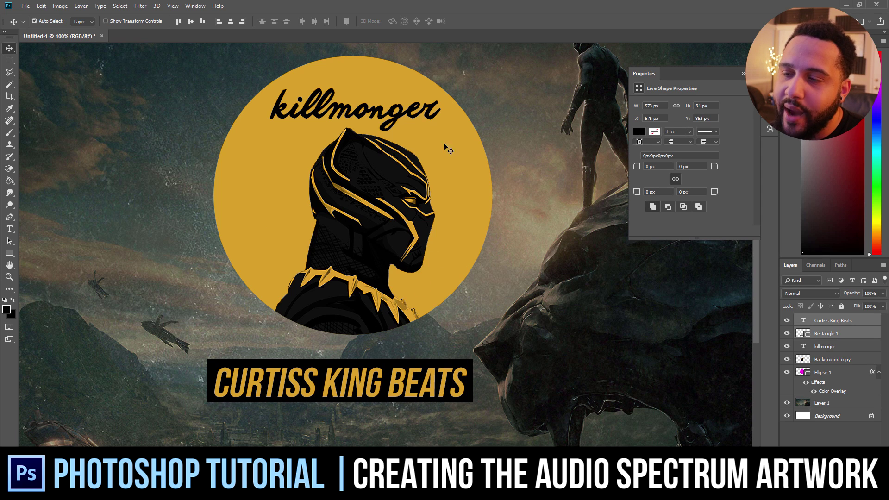
pyautogui.press('Down')
pyautogui.press('Down')
pyautogui.press('Down')
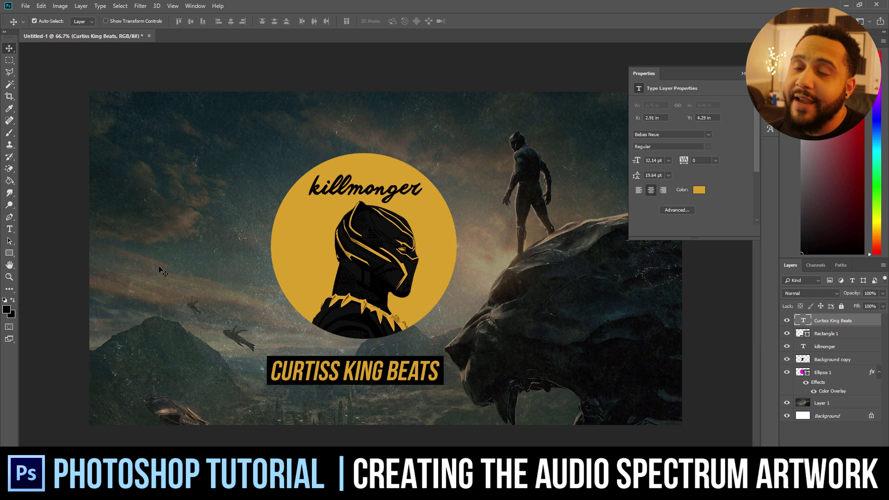
# Step: Open the ckb-logo-png.png file
pyautogui.click(28, 5)
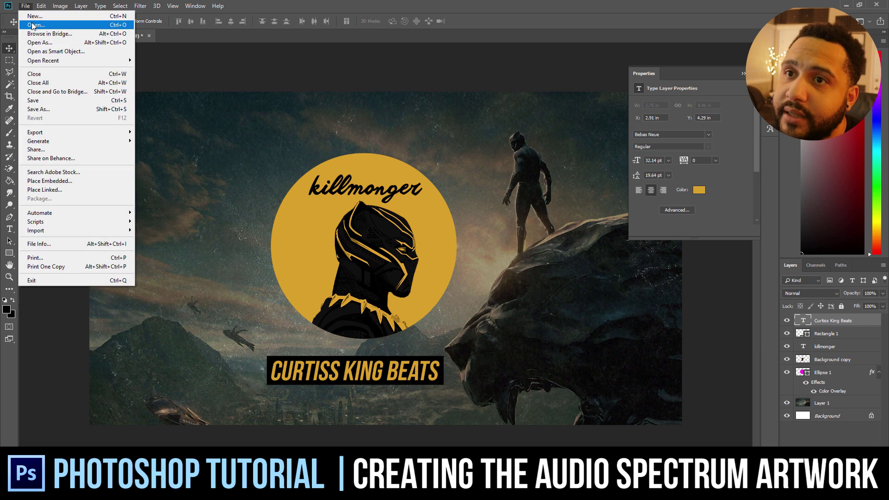
pyautogui.click(37, 26)
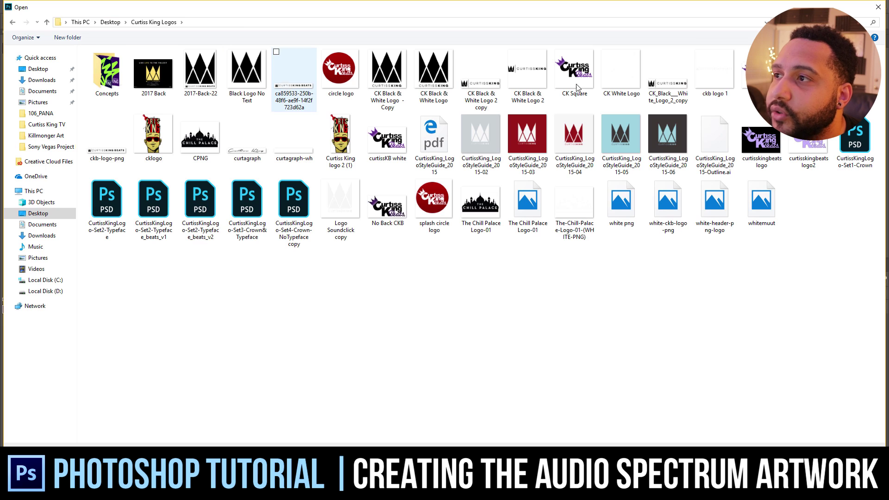
pyautogui.doubleClick(116, 147)
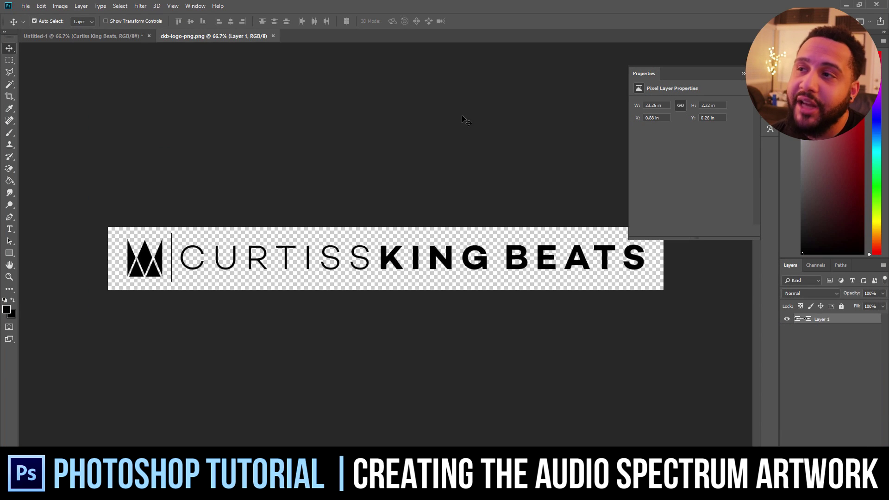
# Step: Drag the CKB logo into Untitled-1, scale it to about 40% and place it under the banner
pyautogui.moveTo(233, 35); pyautogui.dragTo(351, 74)
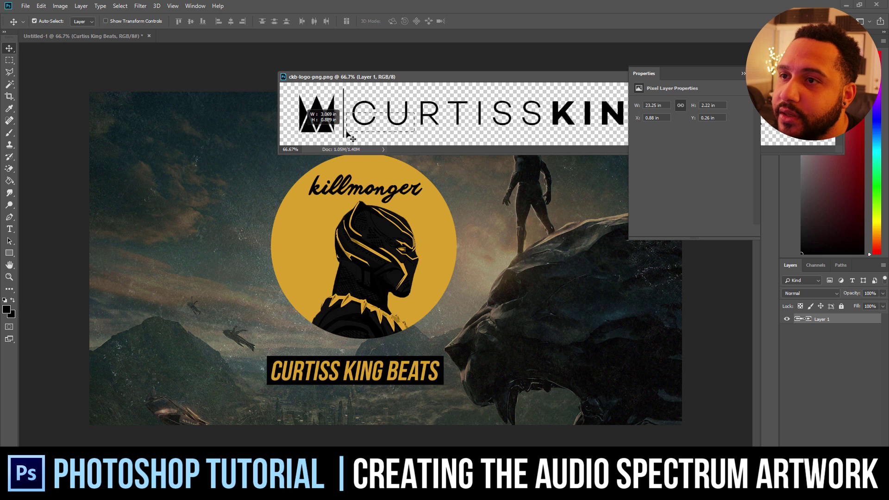
pyautogui.moveTo(334, 124); pyautogui.dragTo(210, 402)
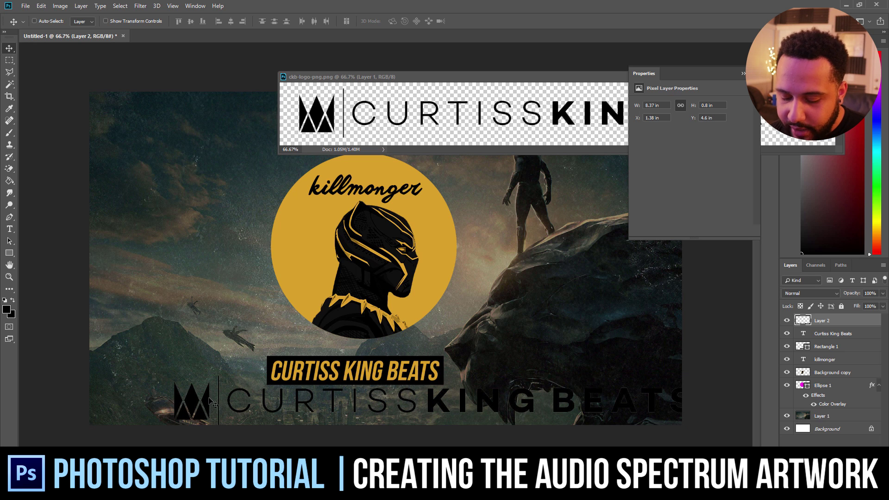
pyautogui.hotkey('ctrl', 't')
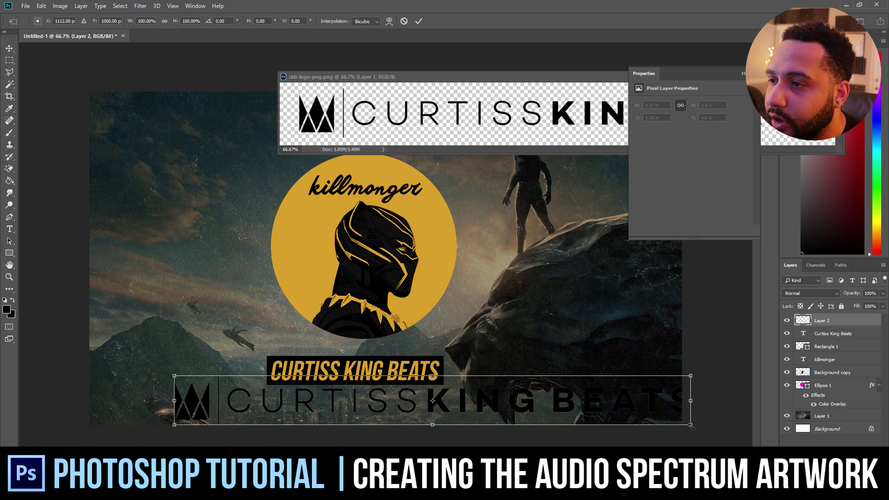
pyautogui.moveTo(666, 425); pyautogui.dragTo(383, 403)
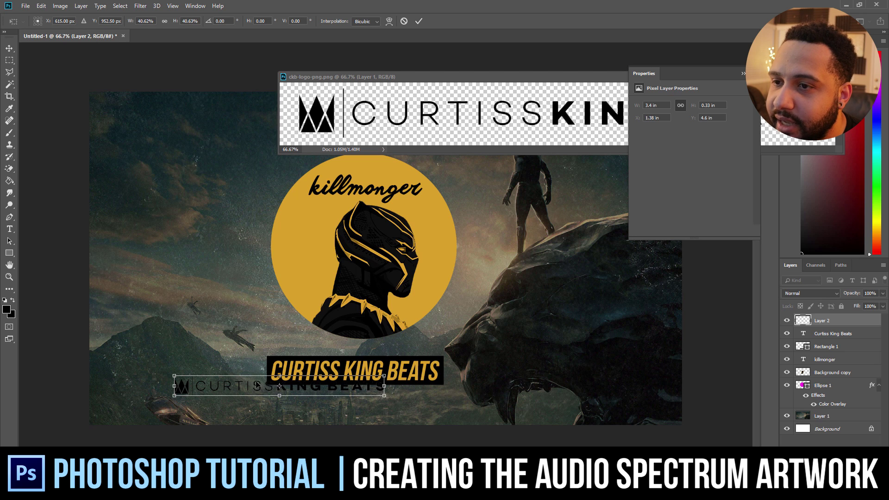
pyautogui.moveTo(257, 385); pyautogui.dragTo(319, 404)
pyautogui.press('Return')
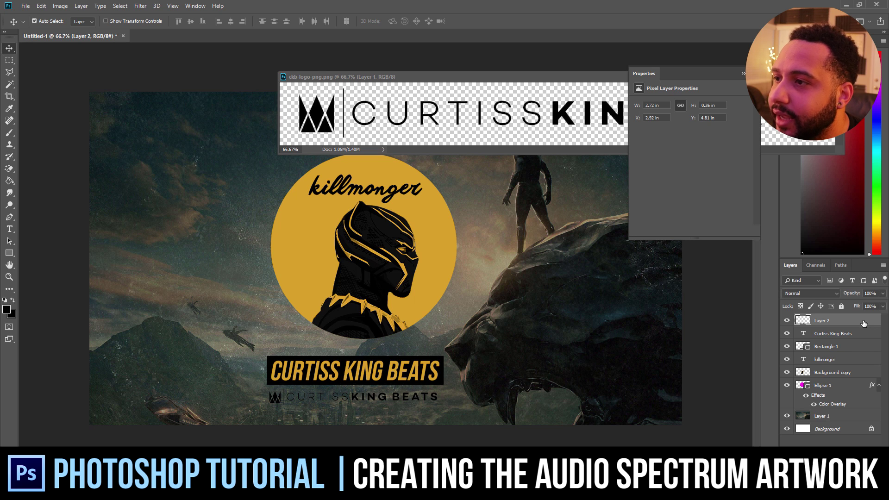
# Step: Give Layer 2 a white (#ffffff) Color Overlay layer style
pyautogui.doubleClick(852, 326)
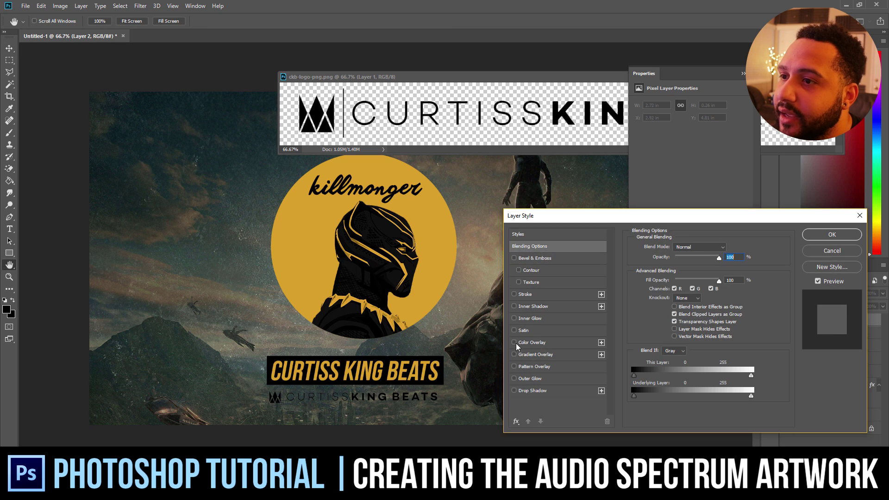
pyautogui.click(515, 343)
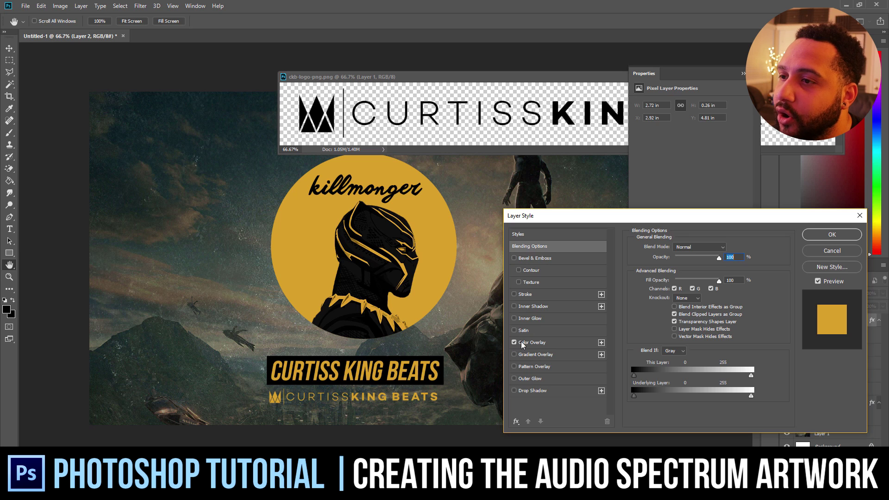
pyautogui.click(551, 344)
pyautogui.click(726, 251)
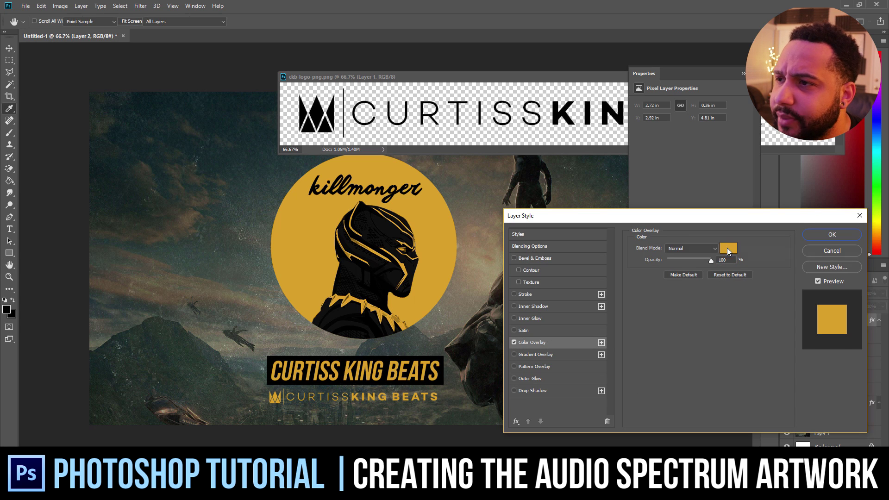
pyautogui.write('ffffff')
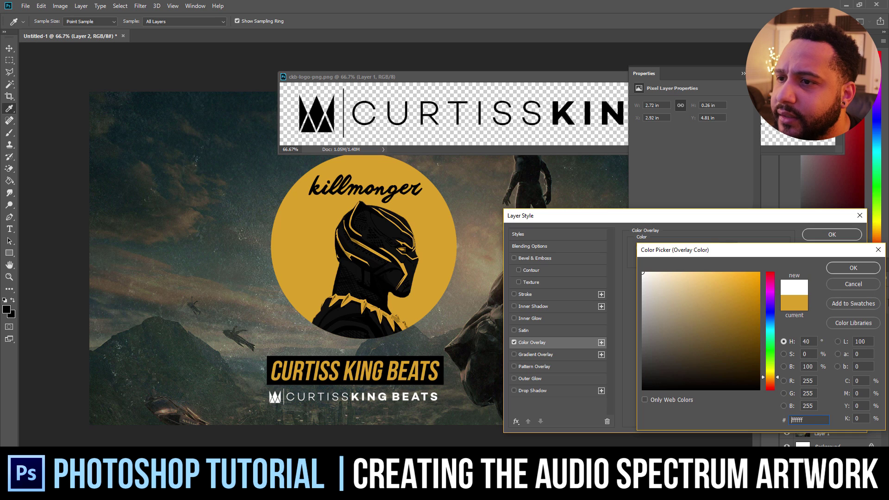
pyautogui.click(842, 271)
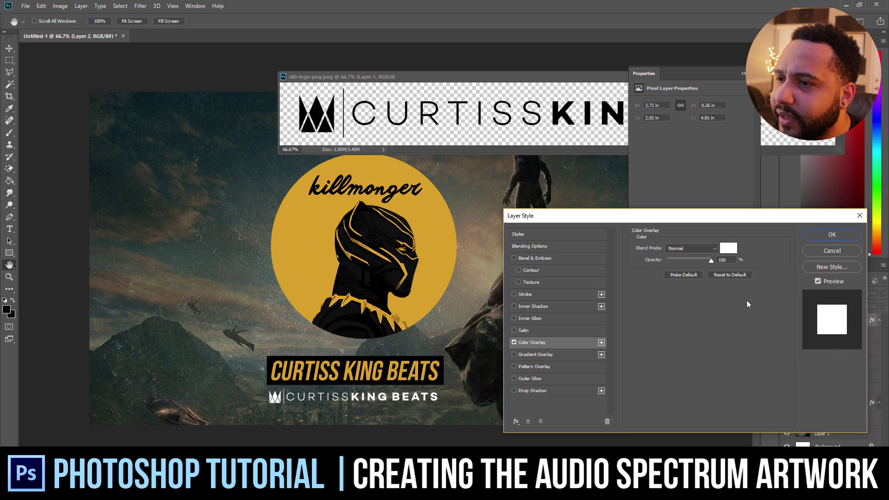
# Step: Add a Normal-mode Drop Shadow at 80 opacity to the logo and confirm
pyautogui.click(514, 391)
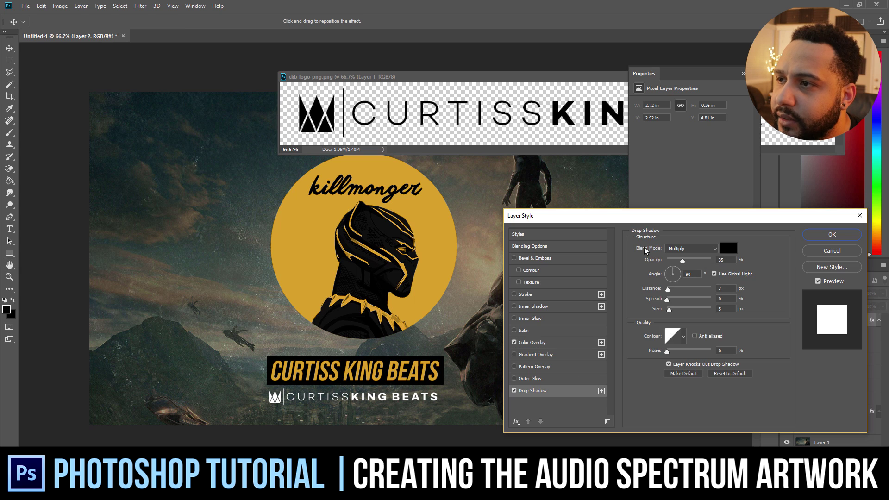
pyautogui.click(688, 248)
pyautogui.click(687, 257)
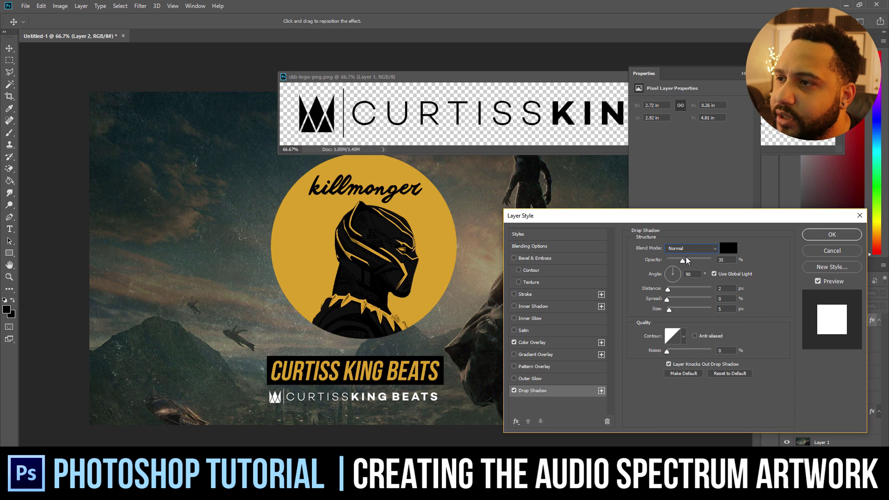
pyautogui.moveTo(687, 260); pyautogui.dragTo(706, 263)
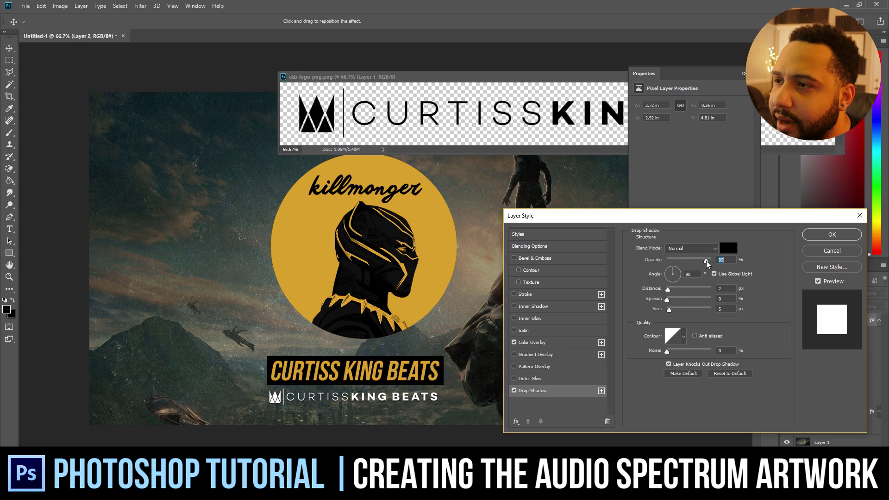
pyautogui.click(817, 241)
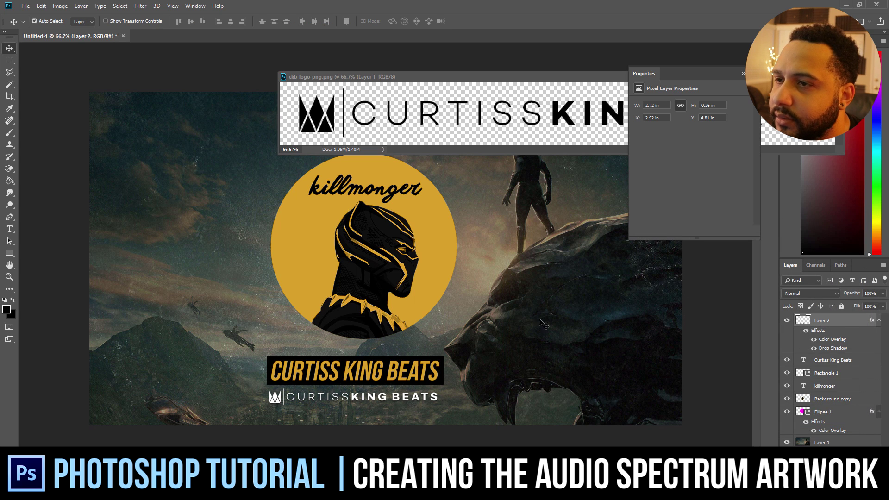
# Step: Scale the white wordmark to about 75% and close the ckb-logo-png document
pyautogui.hotkey('ctrl', 't')
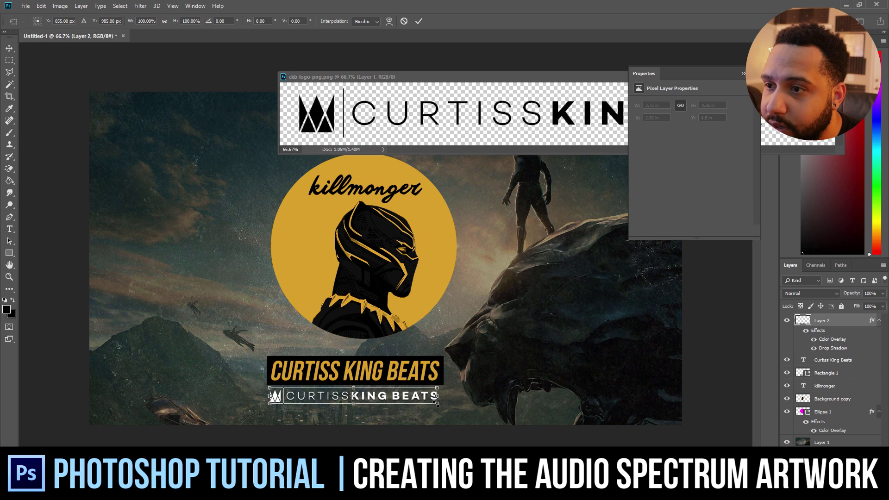
pyautogui.moveTo(438, 402); pyautogui.dragTo(390, 399)
pyautogui.press('Return')
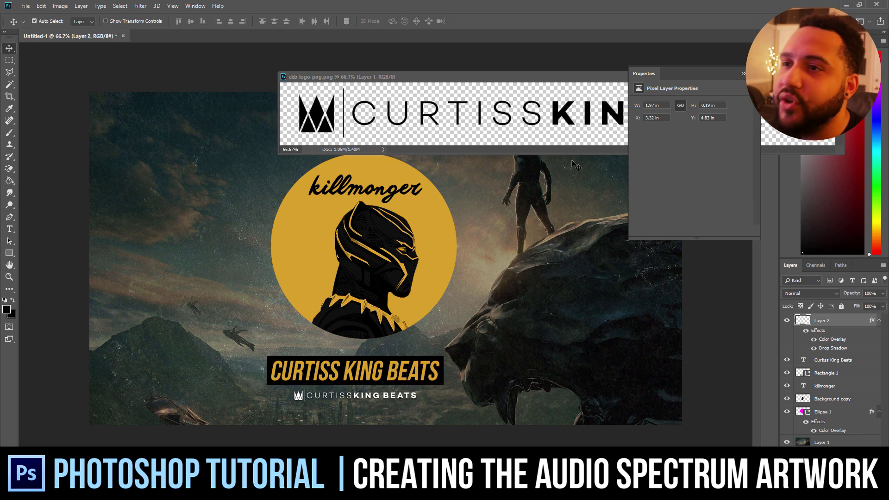
pyautogui.click(743, 73)
pyautogui.click(839, 76)
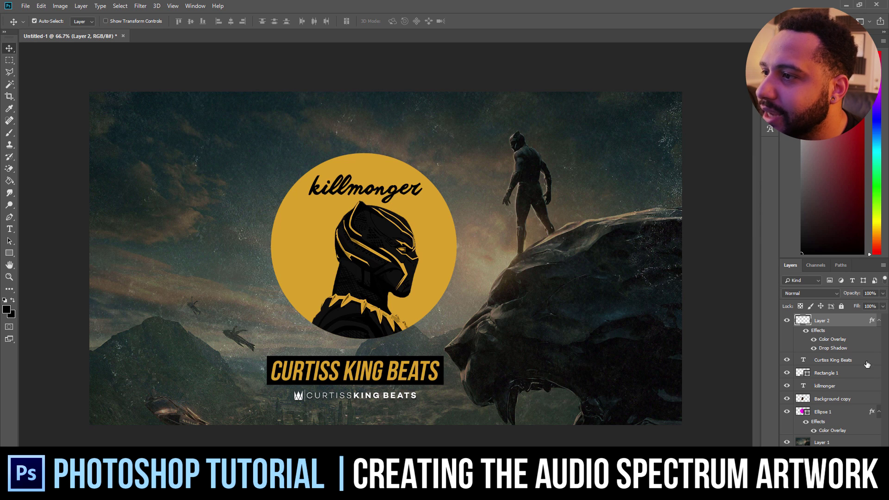
# Step: Select Ellipse 1, Background copy and killmonger layers and shift them slightly left
pyautogui.click(850, 420)
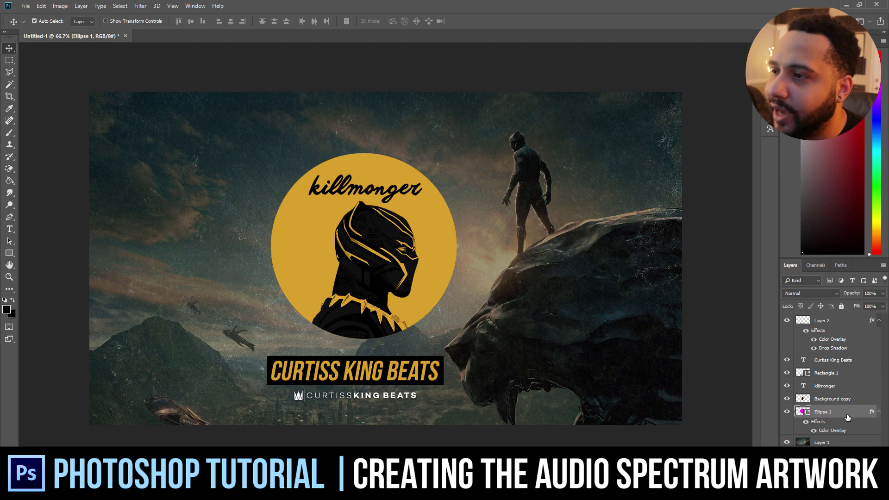
pyautogui.keyDown('ctrl'); pyautogui.click(845, 422); pyautogui.keyUp('ctrl')
pyautogui.click(846, 422)
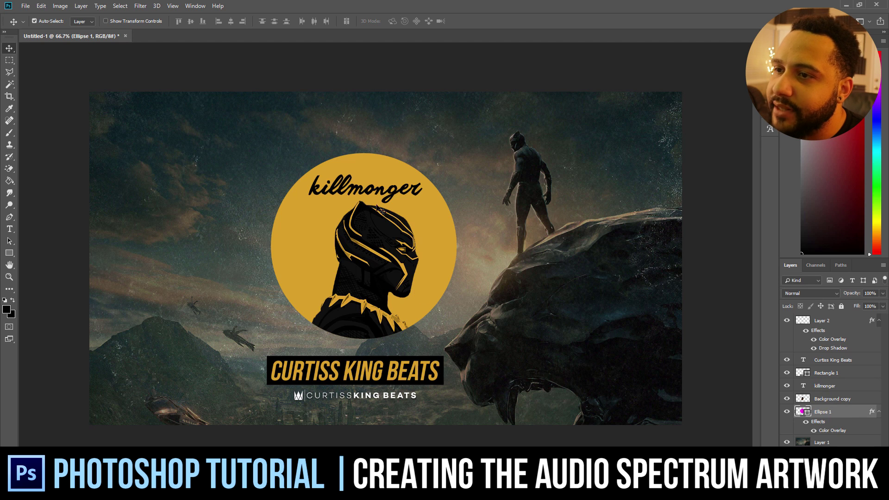
pyautogui.keyDown('ctrl'); pyautogui.click(860, 401); pyautogui.keyUp('ctrl')
pyautogui.keyDown('ctrl'); pyautogui.click(855, 387); pyautogui.keyUp('ctrl')
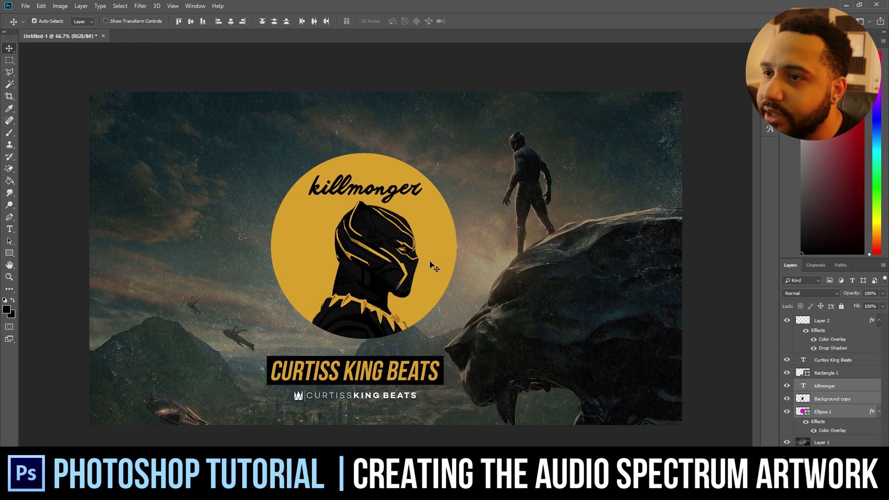
pyautogui.moveTo(420, 251); pyautogui.dragTo(412, 251)
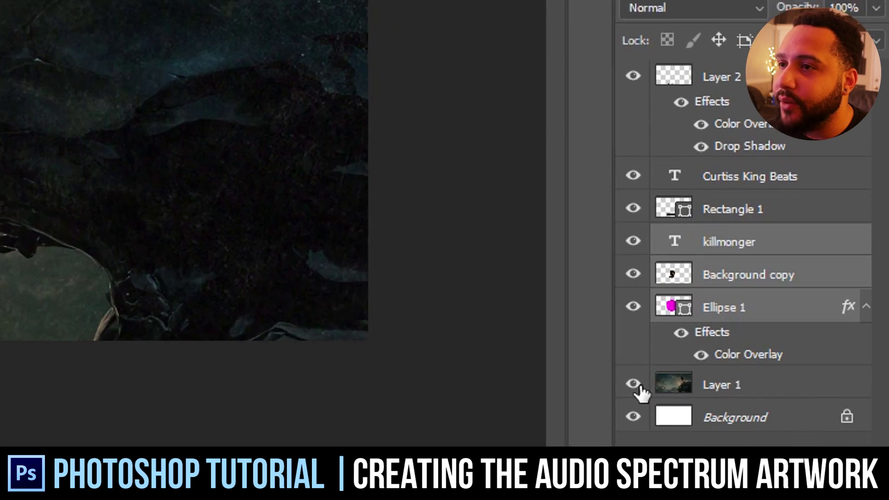
# Step: Hide Layer 1 and Background, then save as PNG 'Logo Circle Killmonger' in Killmonger Art
pyautogui.click(787, 442)
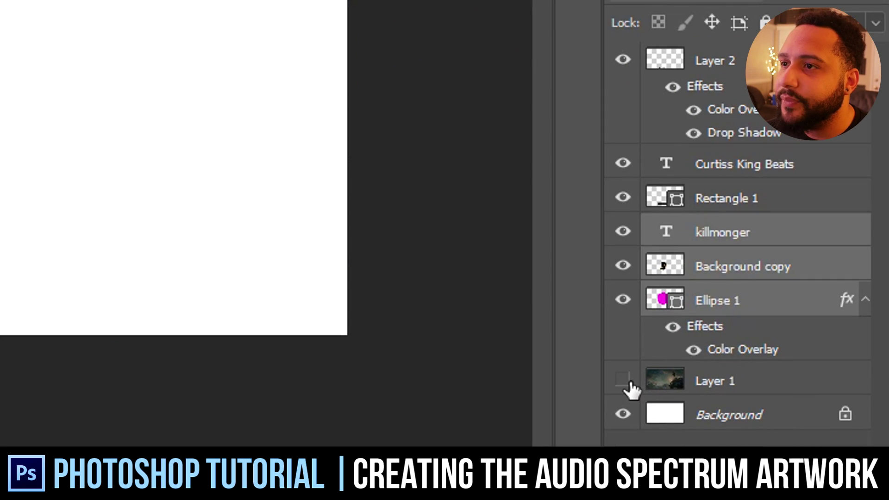
pyautogui.click(623, 416)
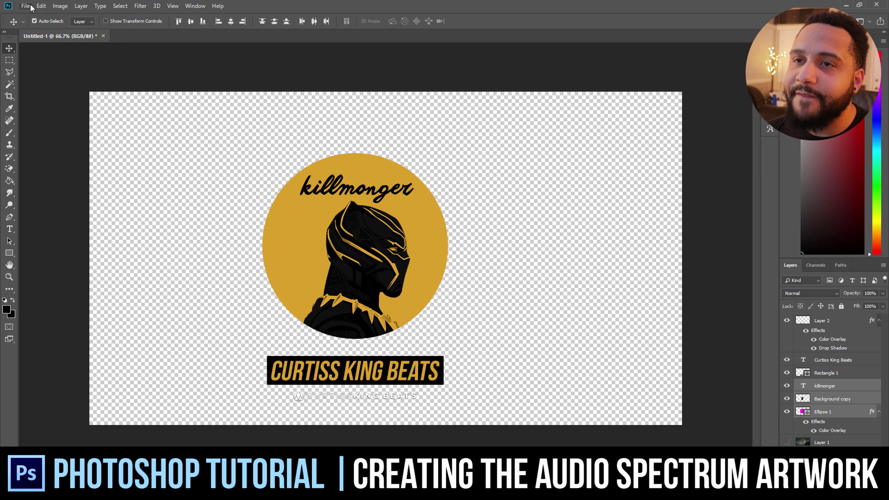
pyautogui.click(25, 5)
pyautogui.click(71, 112)
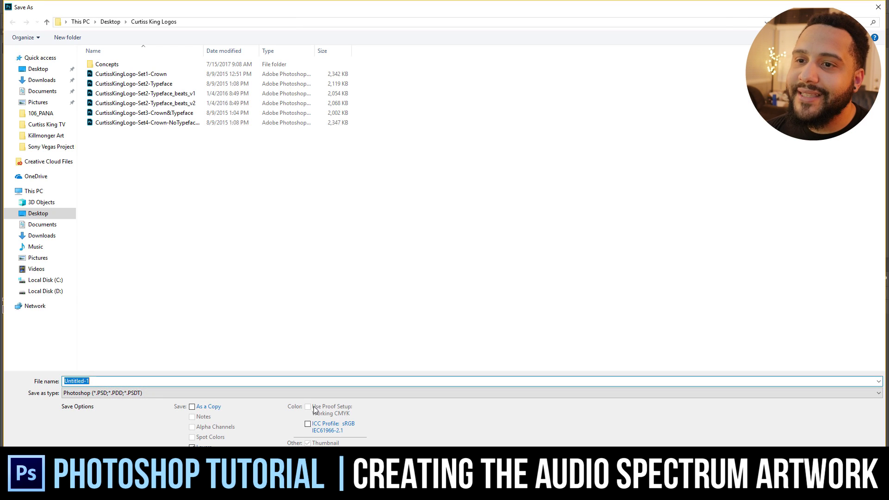
pyautogui.click(275, 393)
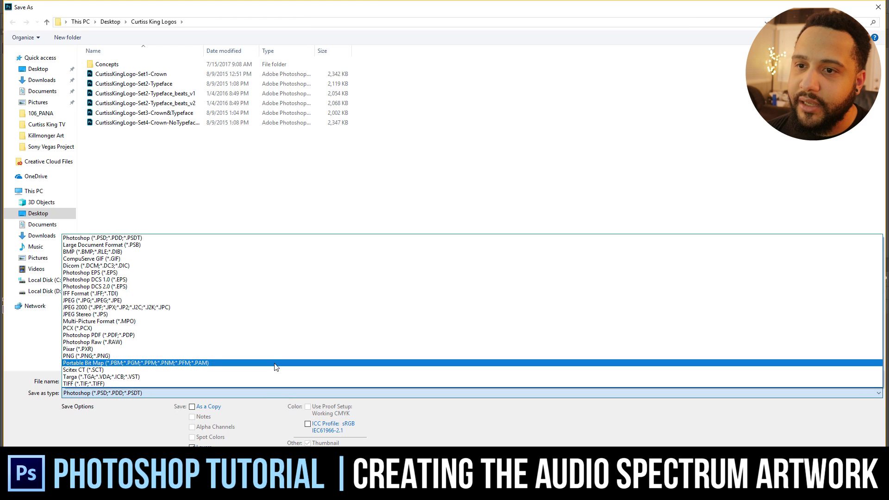
pyautogui.click(215, 356)
pyautogui.click(126, 385)
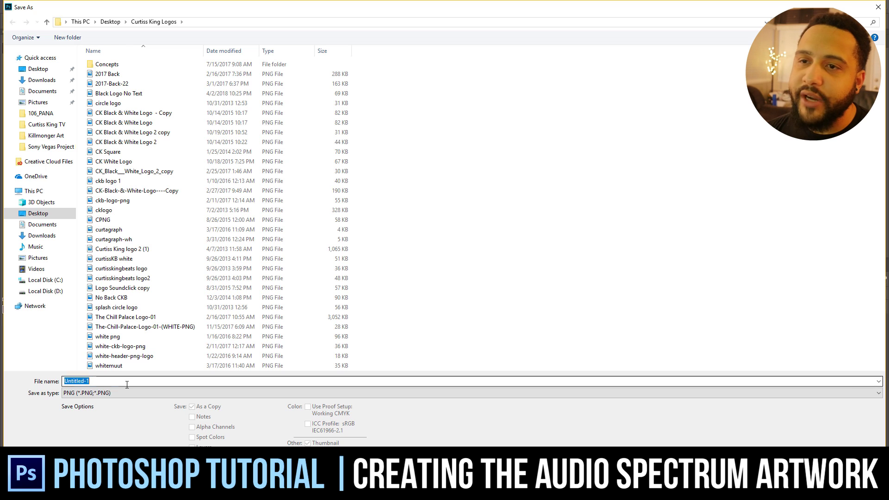
pyautogui.click(47, 135)
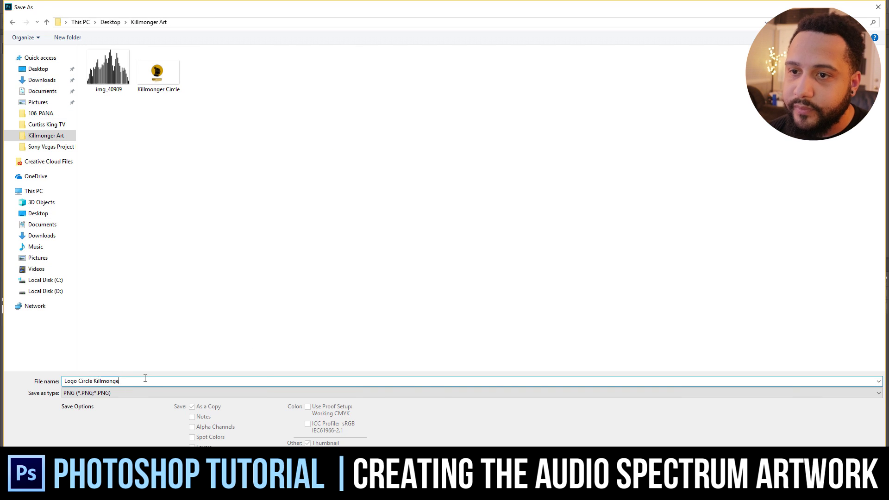
pyautogui.press('Return')
pyautogui.click(472, 137)
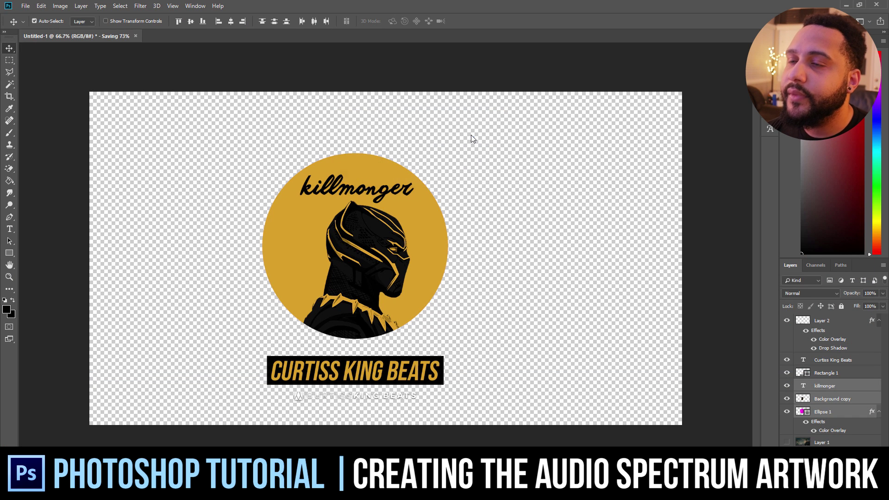
# Step: Show Layer 1 and hide the emblem, text, banner and white wordmark layers
pyautogui.click(787, 442)
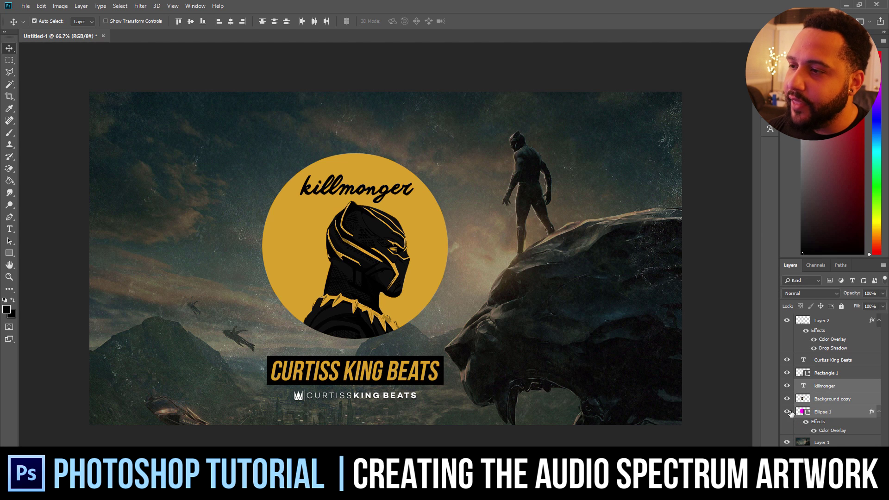
pyautogui.moveTo(788, 412); pyautogui.dragTo(789, 362)
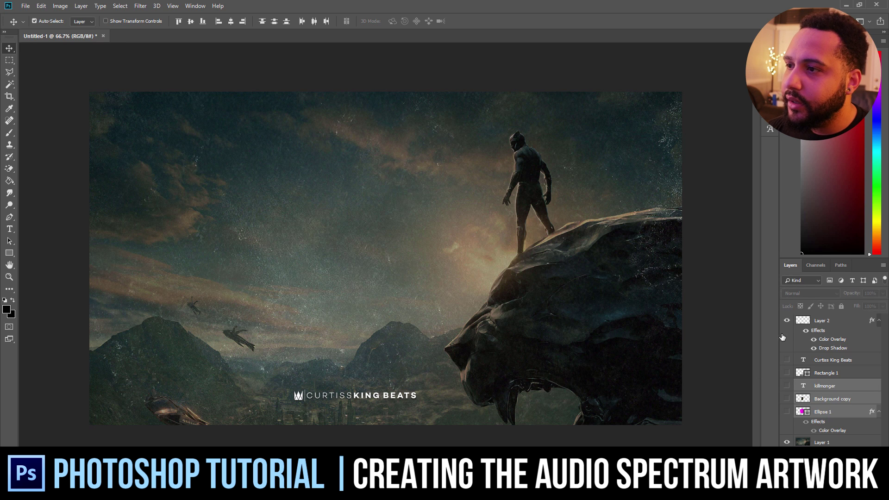
pyautogui.click(788, 320)
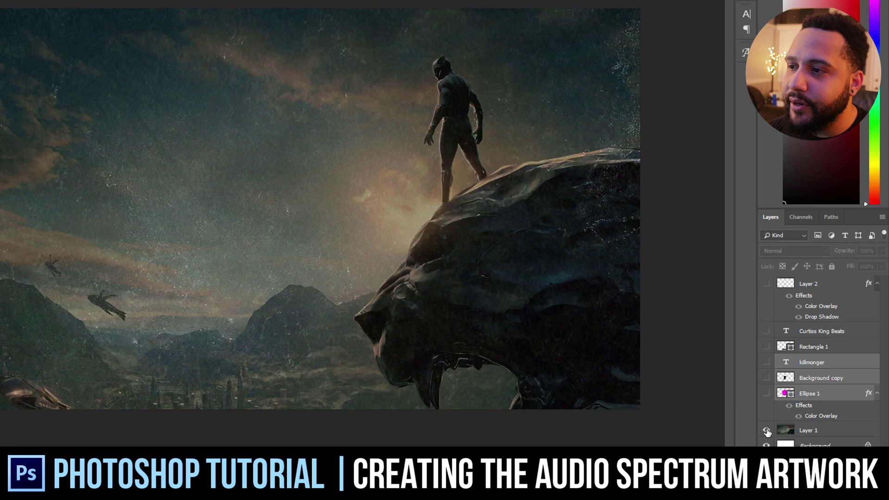
# Step: Isolate Layer 1's landscape with Show/Hide all other layers and start Save As
pyautogui.rightClick(787, 443)
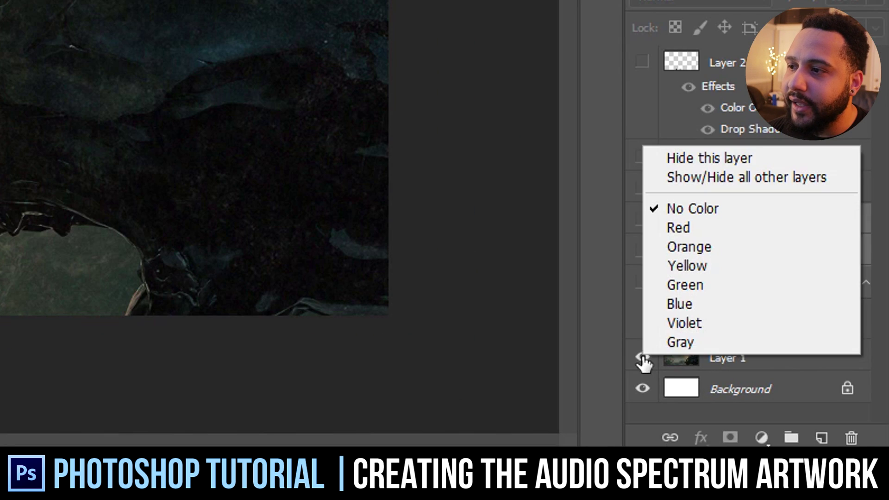
pyautogui.click(730, 180)
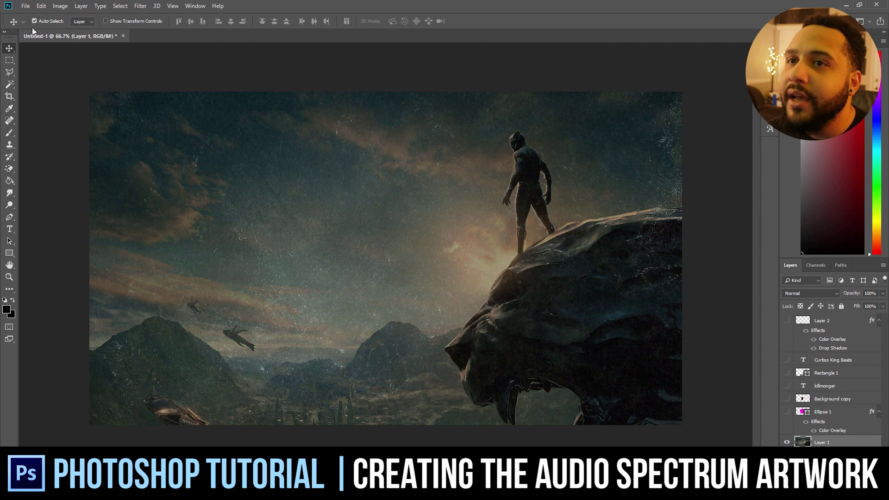
pyautogui.click(26, 7)
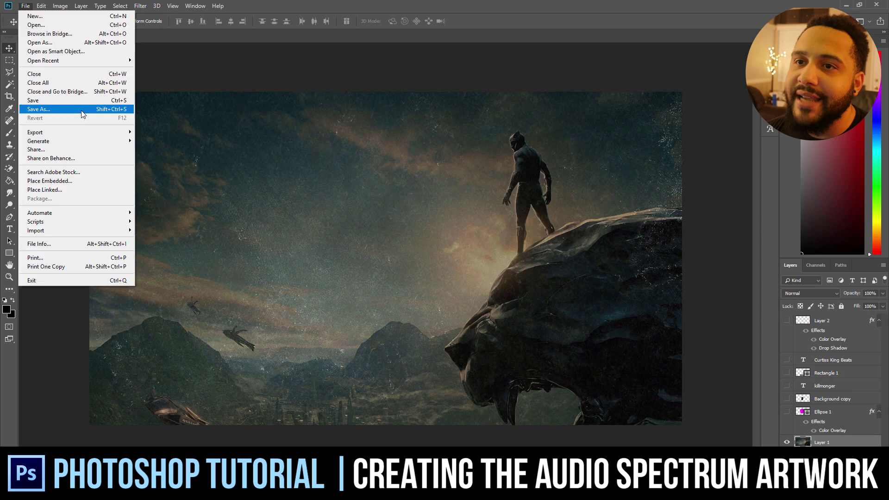
pyautogui.click(47, 109)
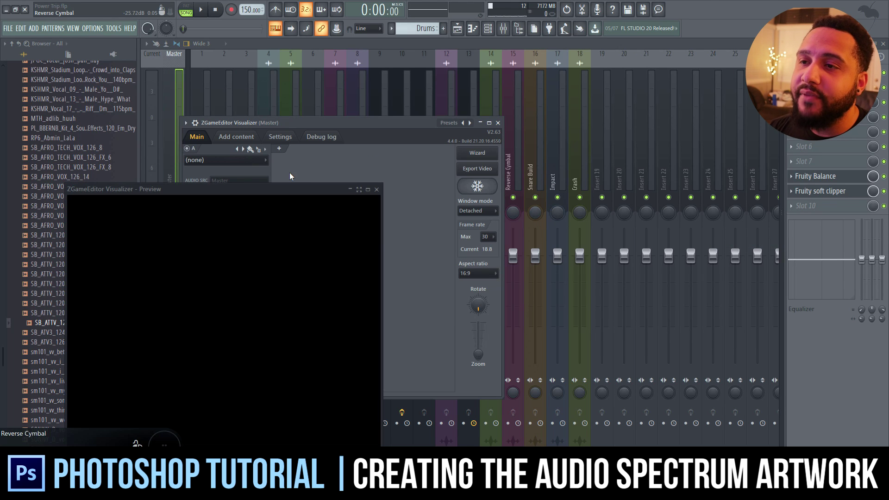
# Step: Move the preview aside and add Killmonger HD Background.jpg and Logo Circle Killmonger.png as visualizer images
pyautogui.moveTo(343, 199); pyautogui.dragTo(784, 134)
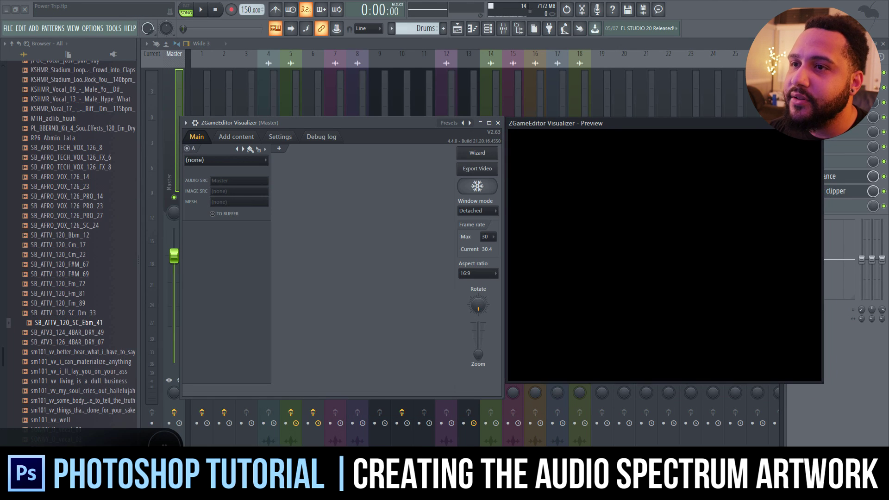
pyautogui.click(236, 137)
pyautogui.click(205, 168)
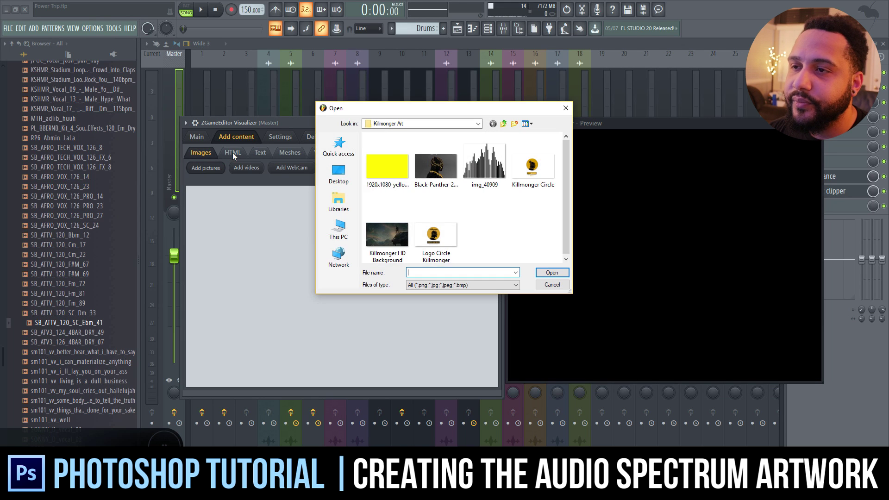
pyautogui.click(387, 234)
pyautogui.keyDown('ctrl'); pyautogui.click(435, 235); pyautogui.keyUp('ctrl')
pyautogui.click(551, 273)
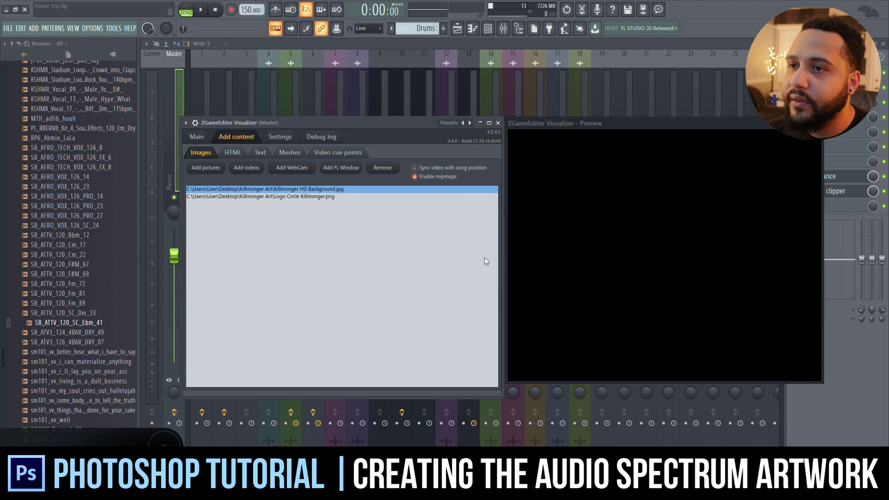
# Step: Add layer B and set layer A to Image with Killmonger HD Background.jpg as source
pyautogui.click(197, 137)
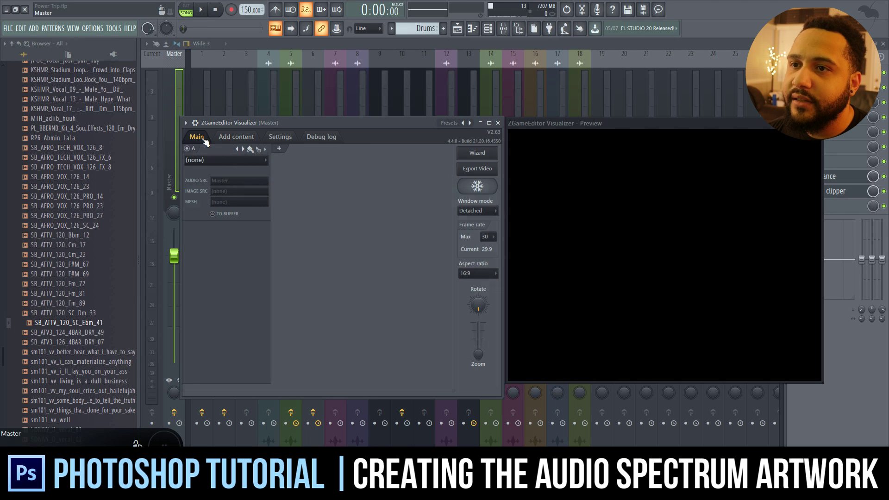
pyautogui.click(278, 148)
pyautogui.click(225, 160)
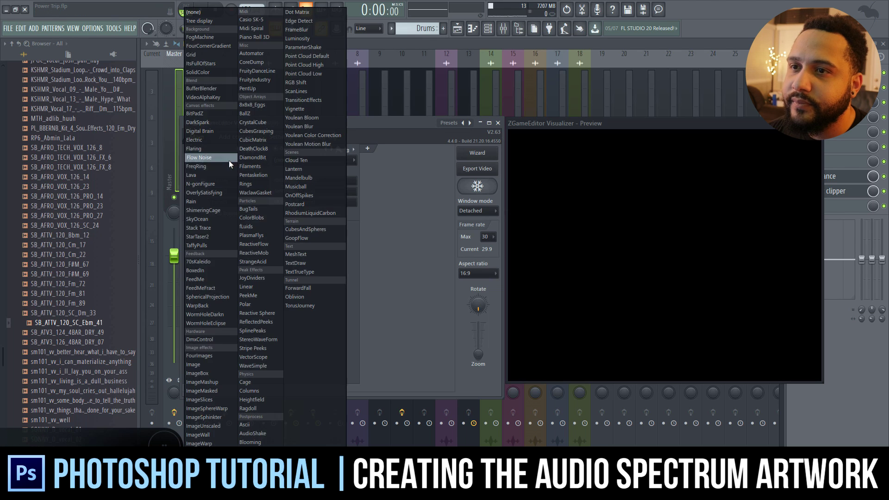
pyautogui.click(208, 361)
pyautogui.click(245, 197)
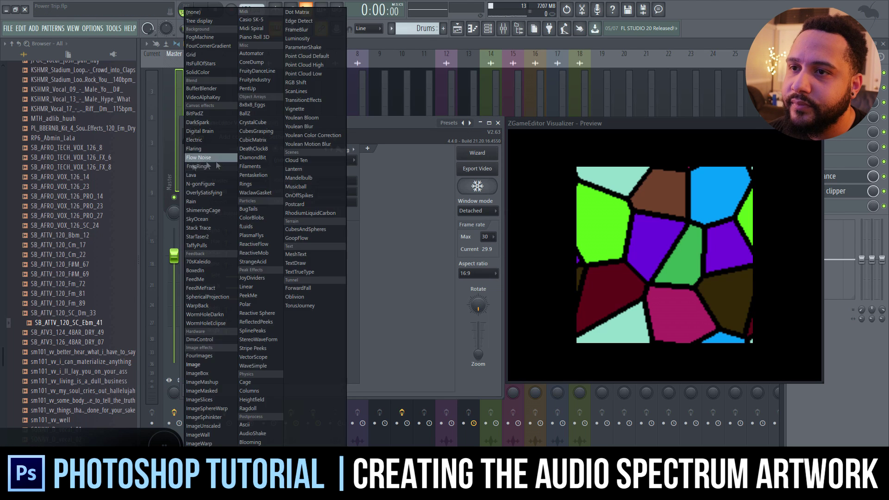
pyautogui.press('Escape')
pyautogui.click(238, 192)
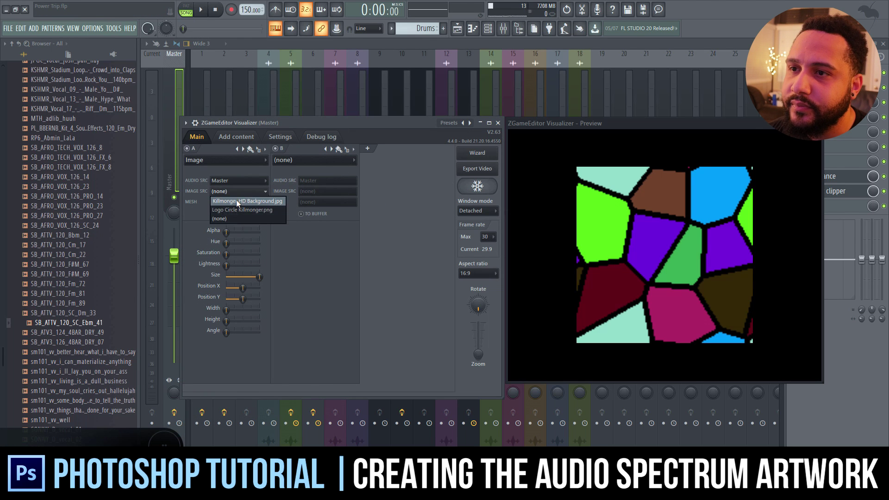
pyautogui.click(241, 201)
# Step: Set layer B to Image with Logo Circle Killmonger.png as its source
pyautogui.click(334, 161)
pyautogui.click(297, 360)
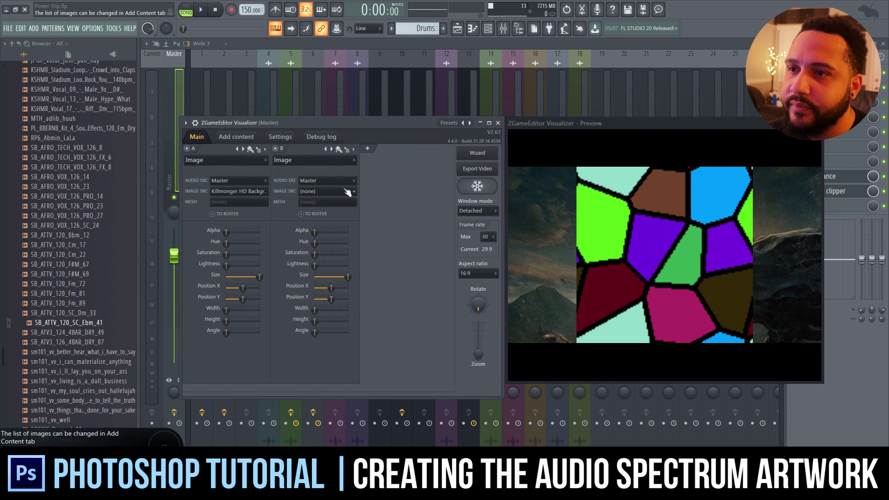
pyautogui.click(339, 193)
pyautogui.click(335, 210)
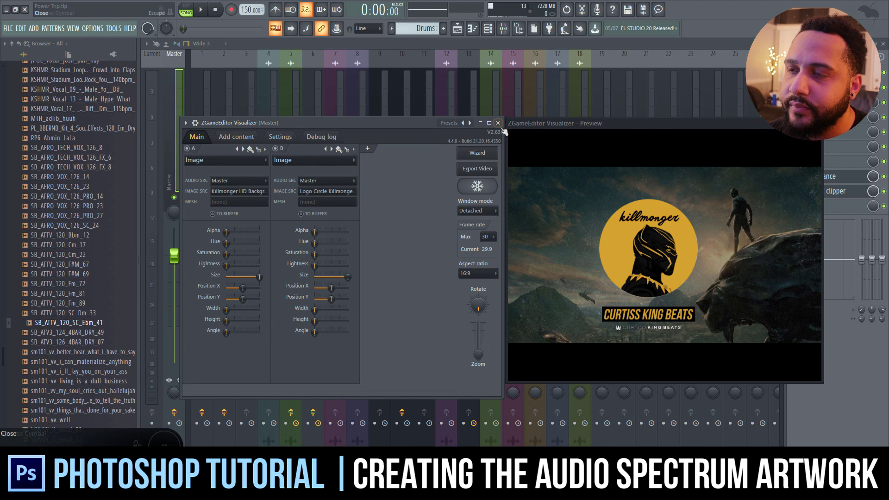